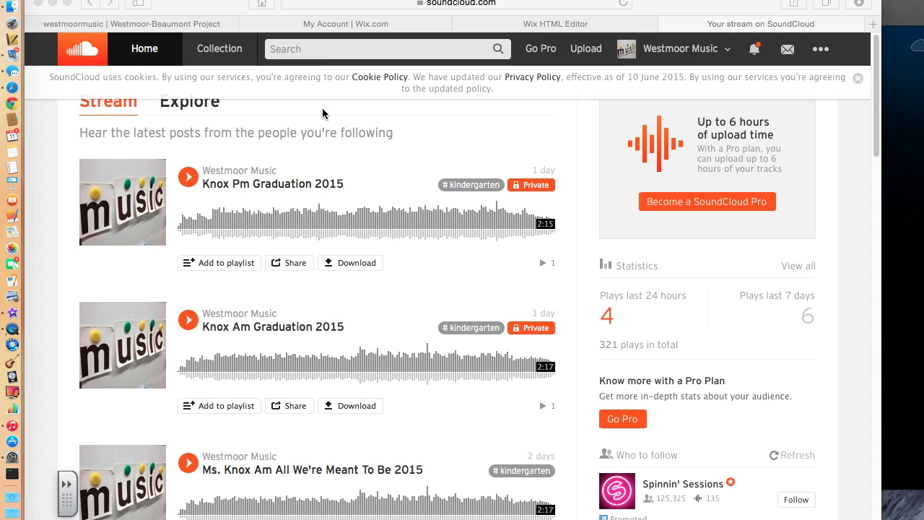
Upload Kazan cD Sample.m4a from the Desktop by dragging it from Finder onto SoundCloud's upload page
scroll(369, 156, "down", 3)
scroll(369, 157, "up", 4)
scroll(408, 235, "down", 10)
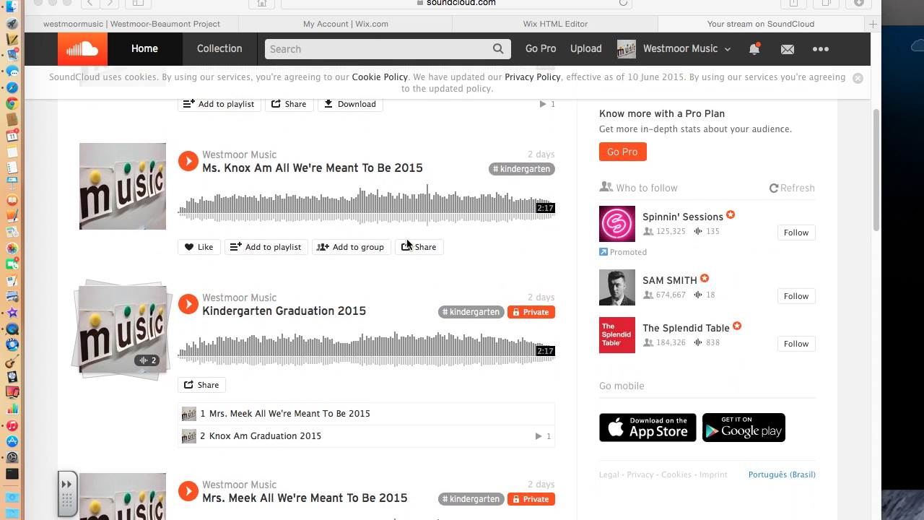
scroll(406, 239, "down", 10)
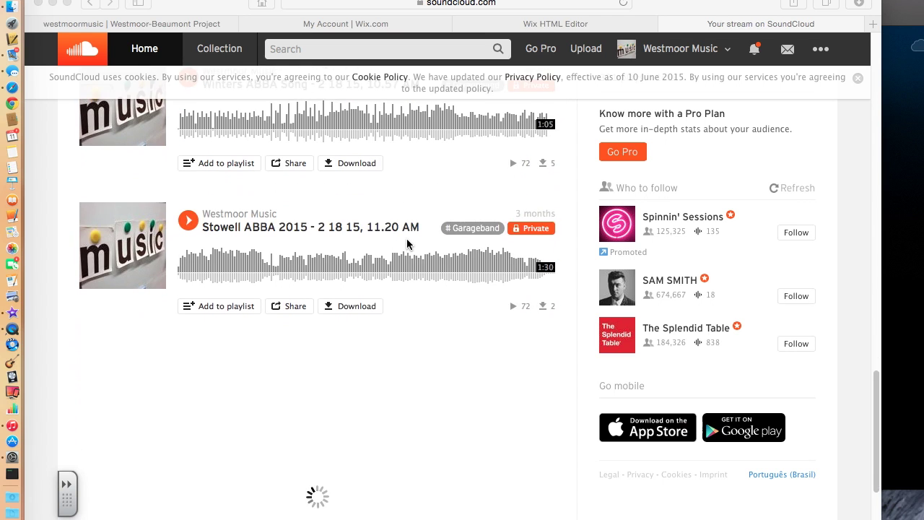
scroll(407, 243, "up", 20)
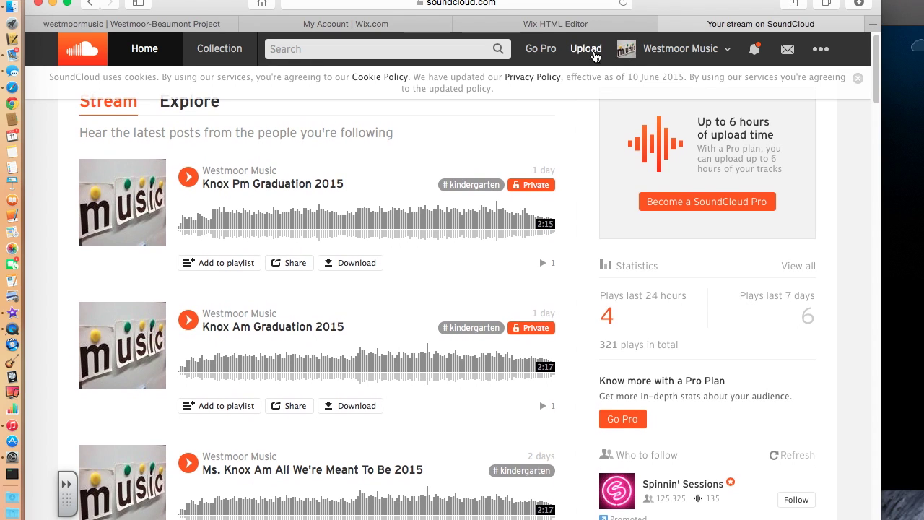
left_click(593, 56)
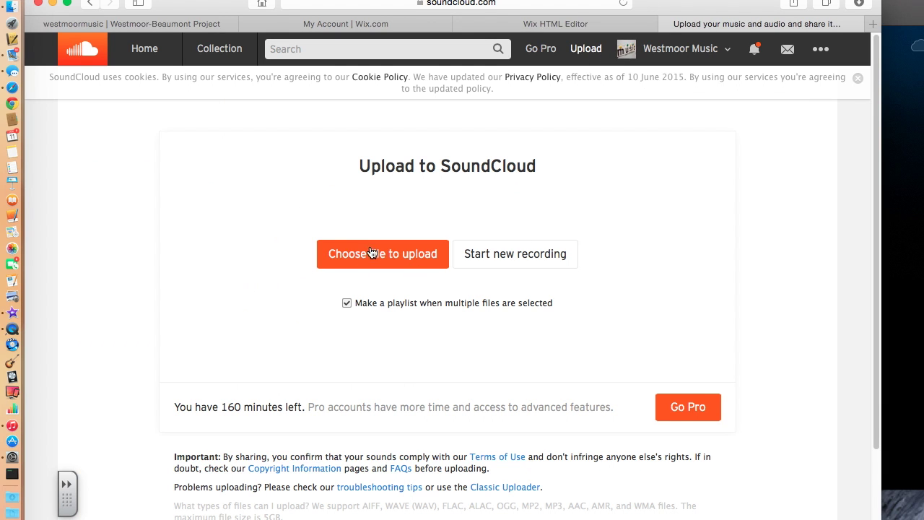
left_click(14, 10)
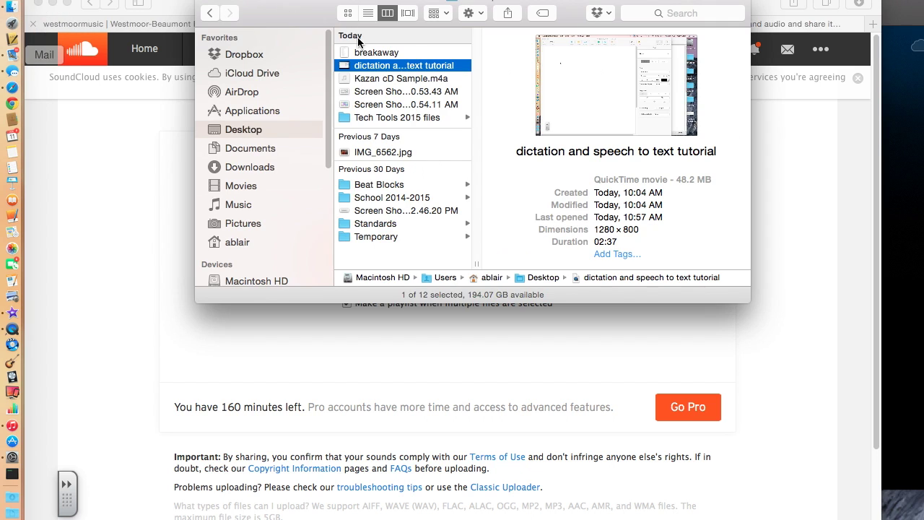
left_click(377, 79)
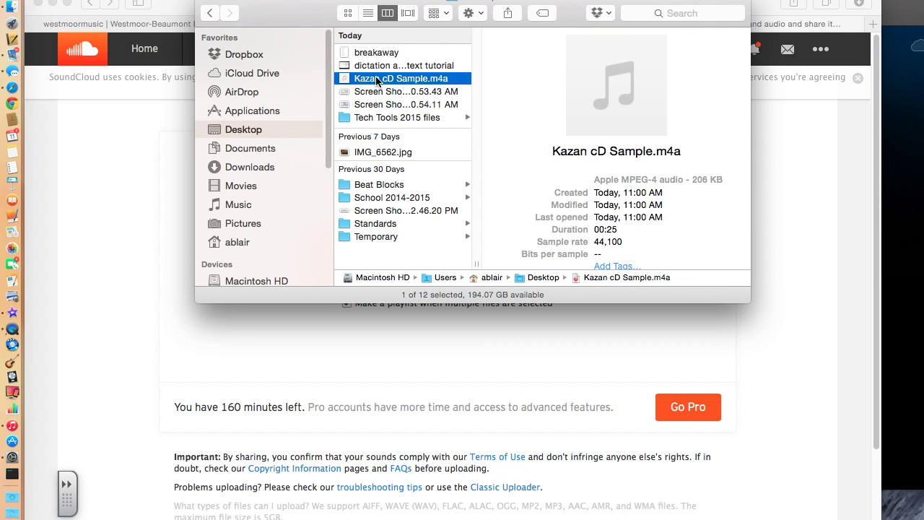
left_click_drag(377, 81, 333, 341)
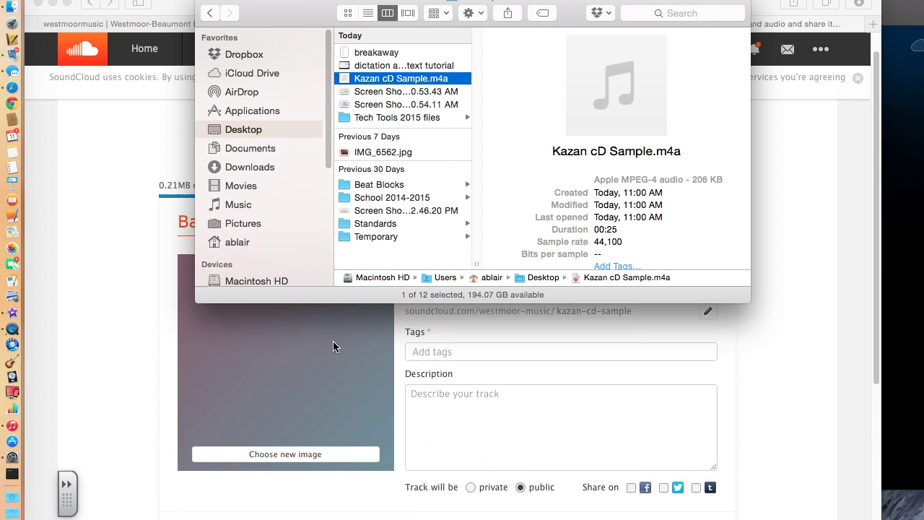
left_click(205, 4)
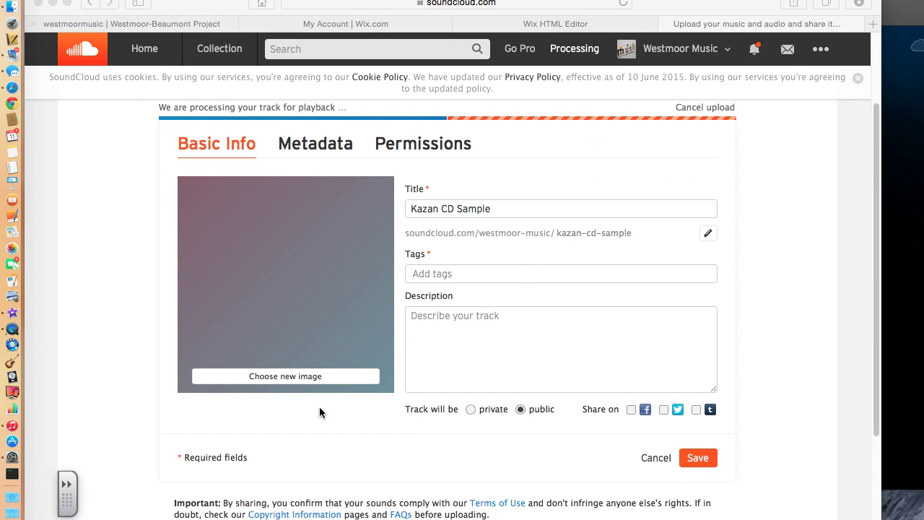
Add the tag 'fourth grade' to the Kazan CD Sample upload
left_click(349, 326)
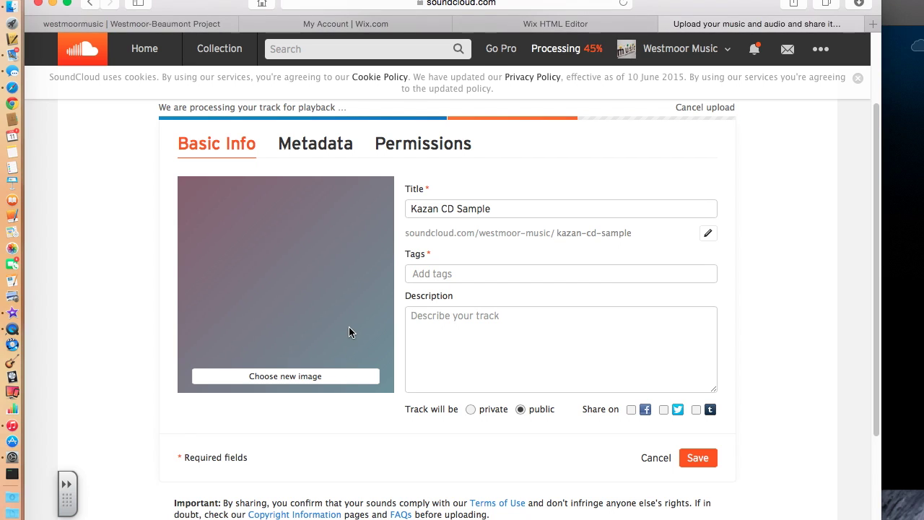
left_click(437, 273)
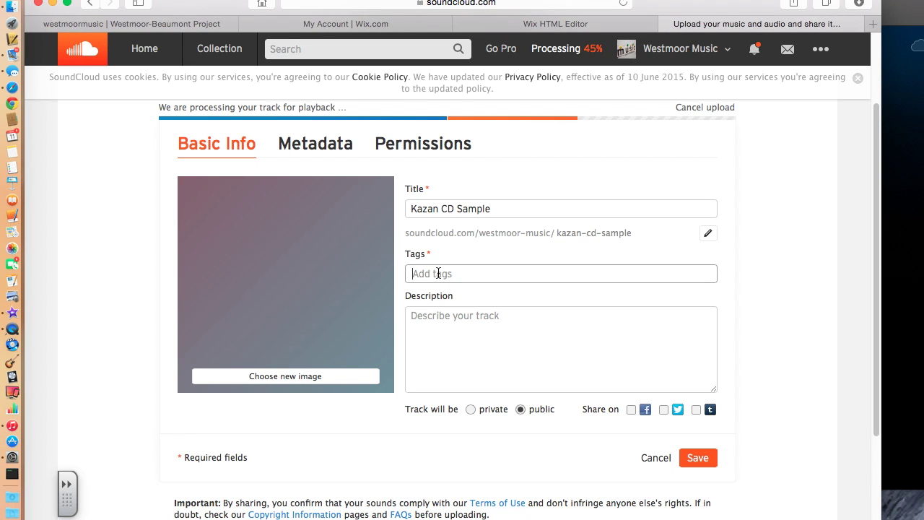
type("fourth grade")
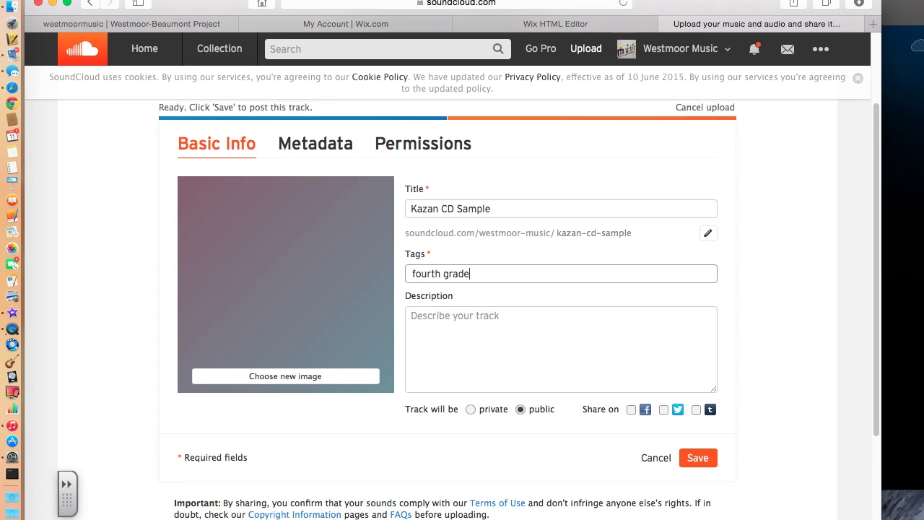
key("Return")
Describe the track as the recorded Chicago Blackhawks goal song, make it private, and save
left_click(503, 325)
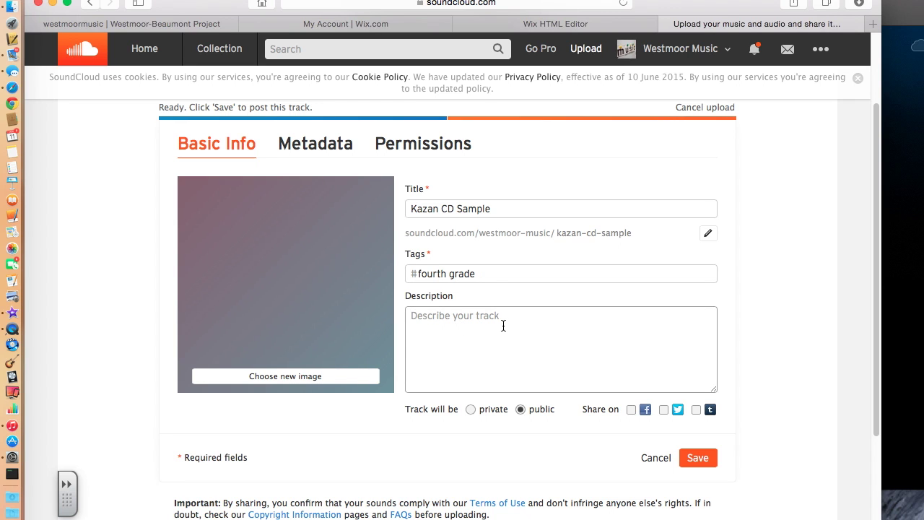
type("TO help")
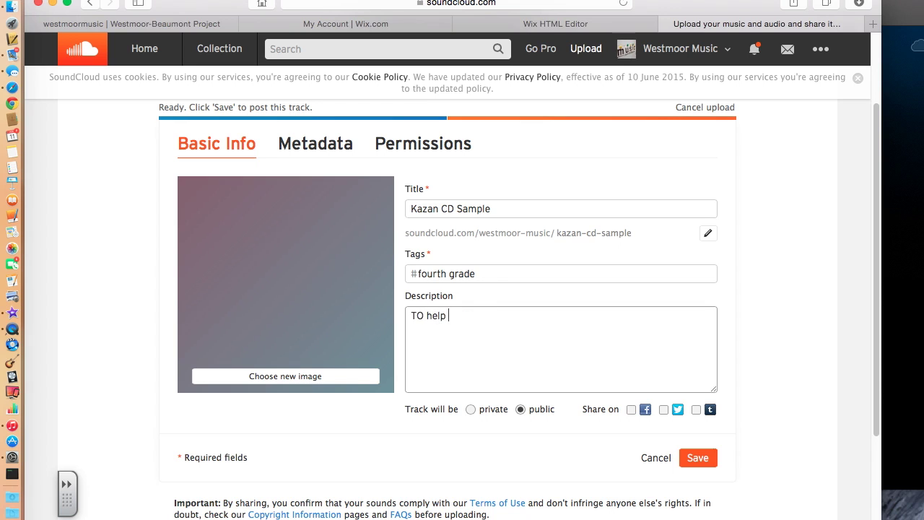
key("BackSpace")
key("BackSpace")
key("BackSpace")
key("BackSpace")
type("help cheer our t")
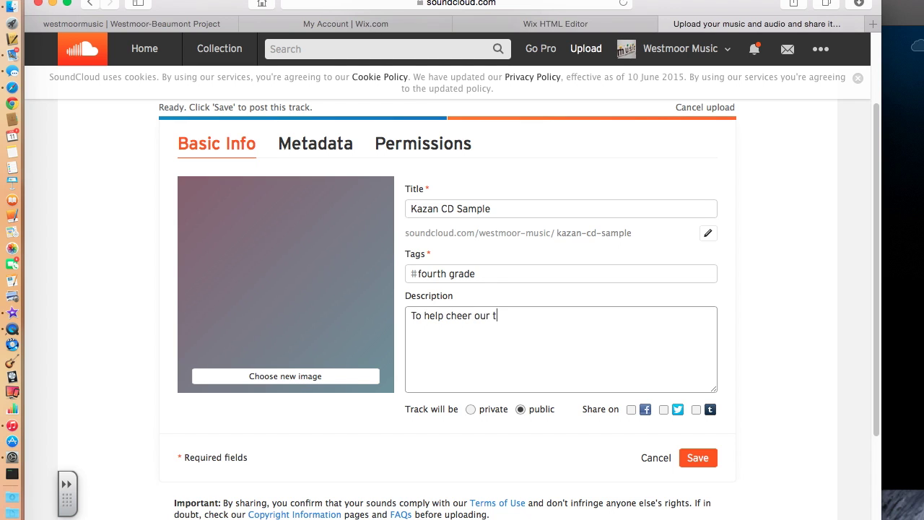
type("eam on, we learned and reco")
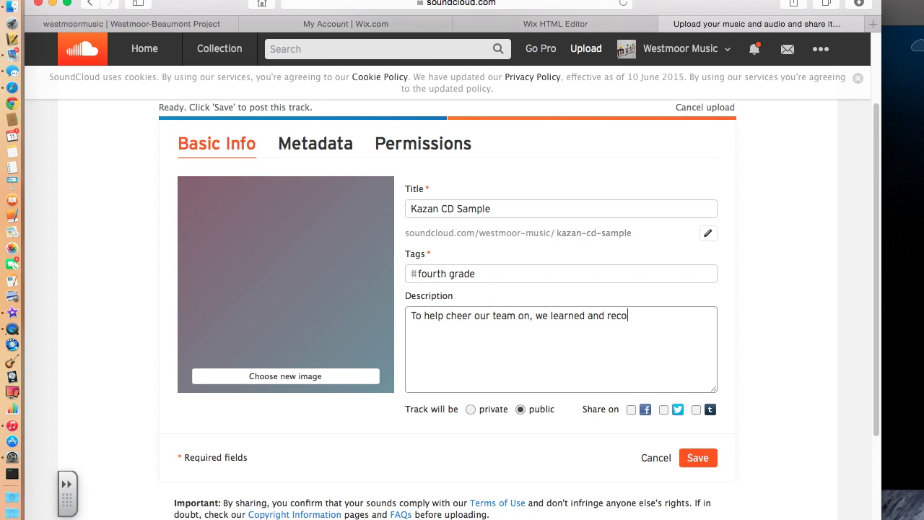
type("rded")
key("BackSpace")
key("BackSpace")
type("ed the goal son got th")
key("BackSpace")
key("BackSpace")
key("BackSpace")
key("BackSpace")
key("BackSpace")
key("BackSpace")
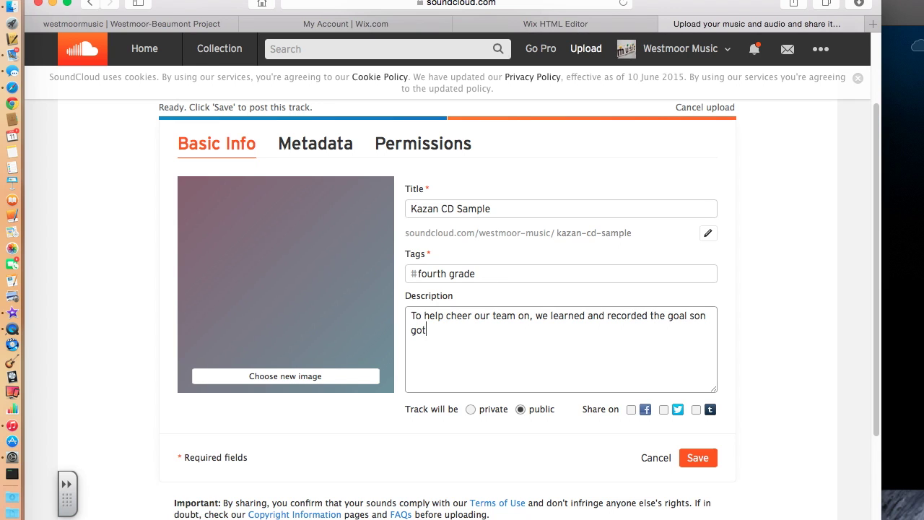
type("g of the Chicago B")
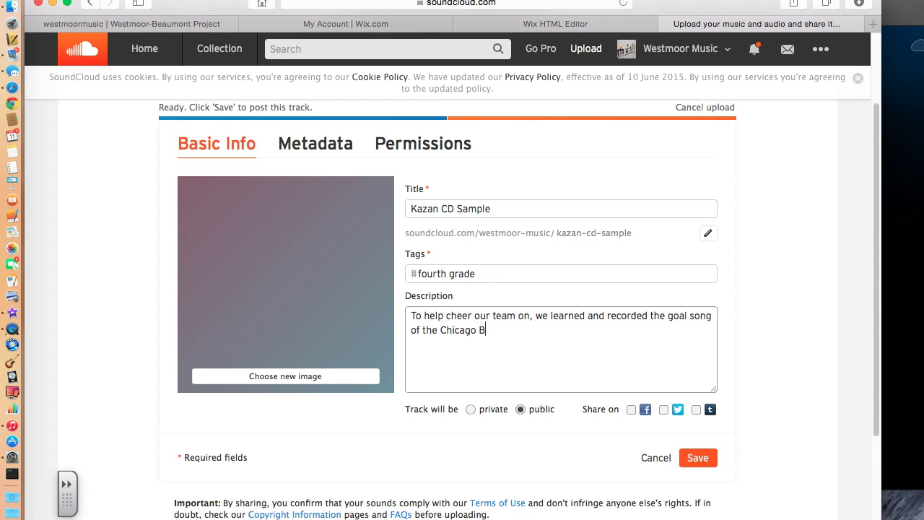
type("lackhawks.")
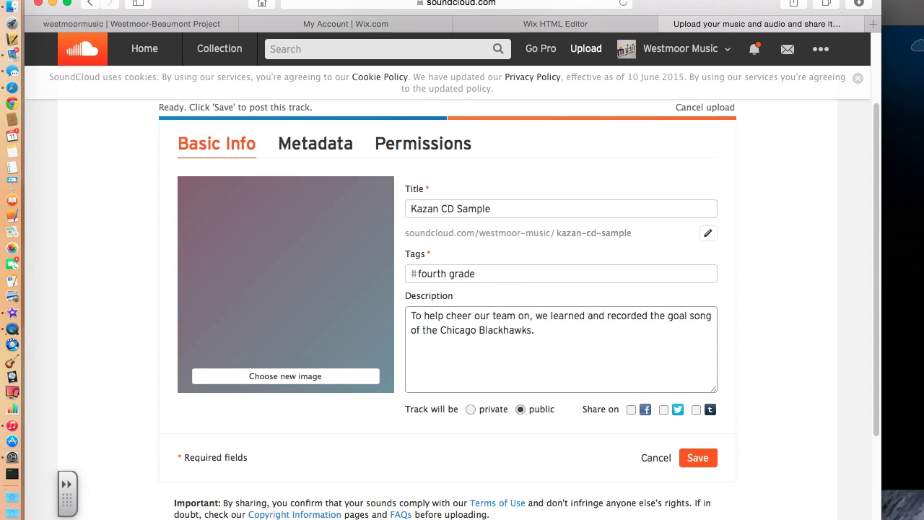
left_click(470, 409)
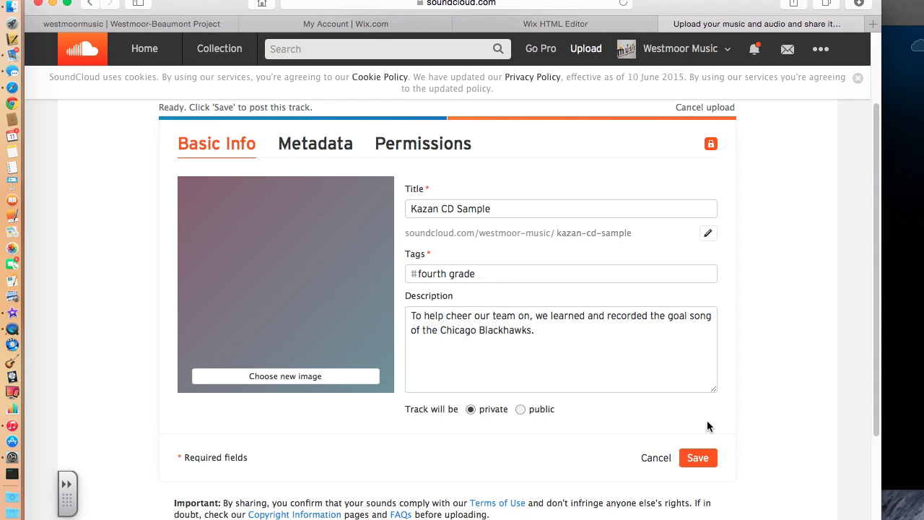
left_click(699, 458)
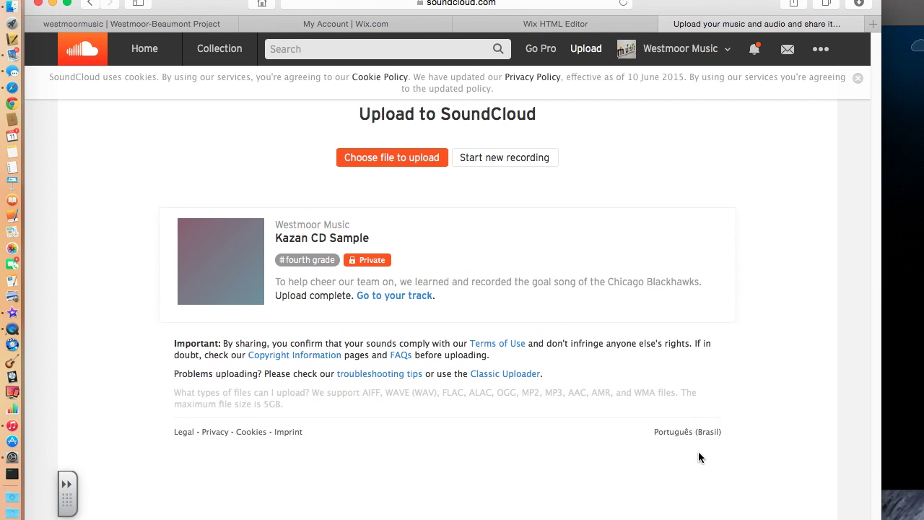
Open the Kazan CD Sample track page, play about eight seconds, then open its edit form
left_click(385, 297)
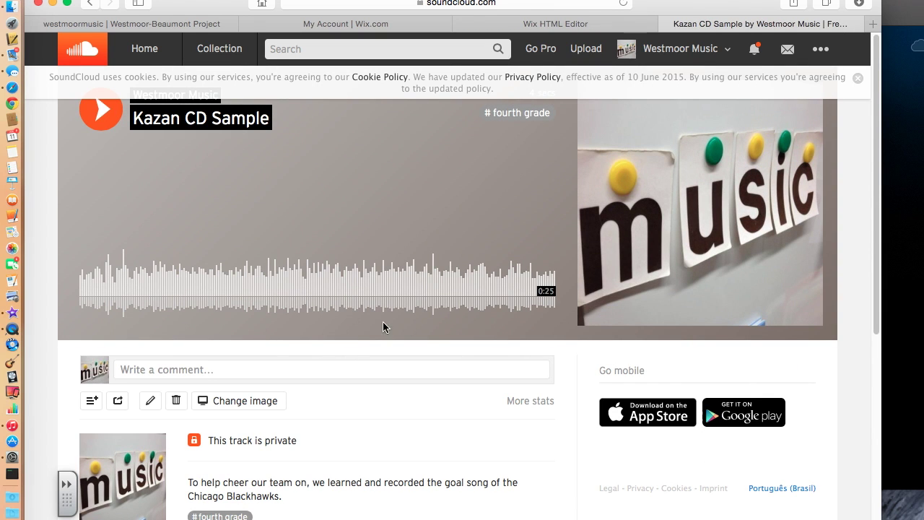
scroll(427, 329, "down", 3)
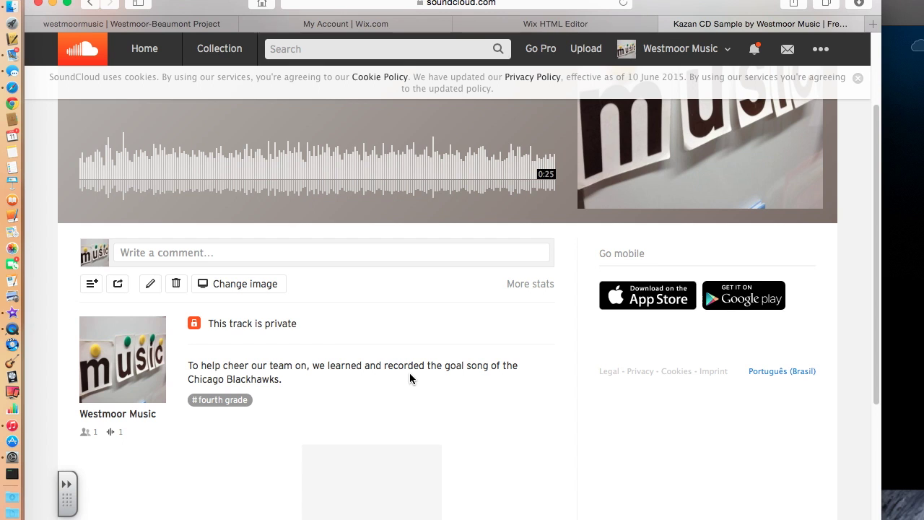
scroll(410, 372, "up", 3)
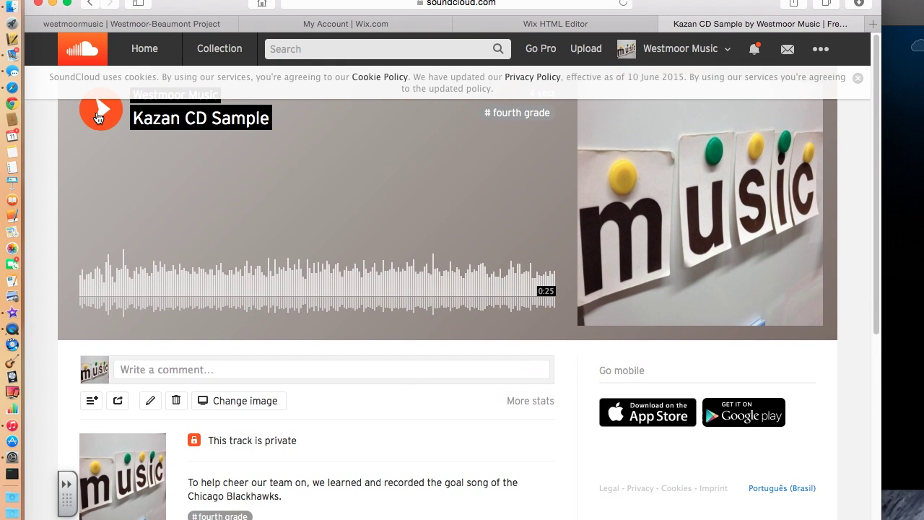
left_click(99, 115)
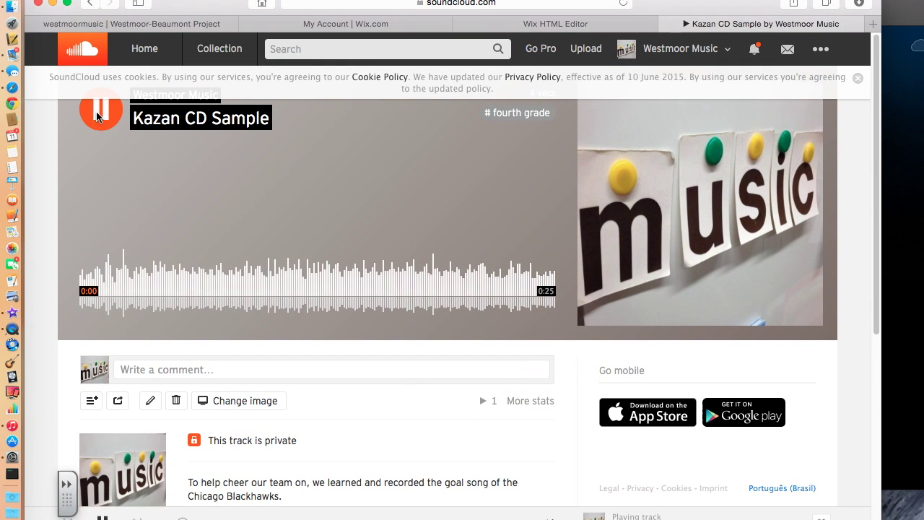
left_click(858, 81)
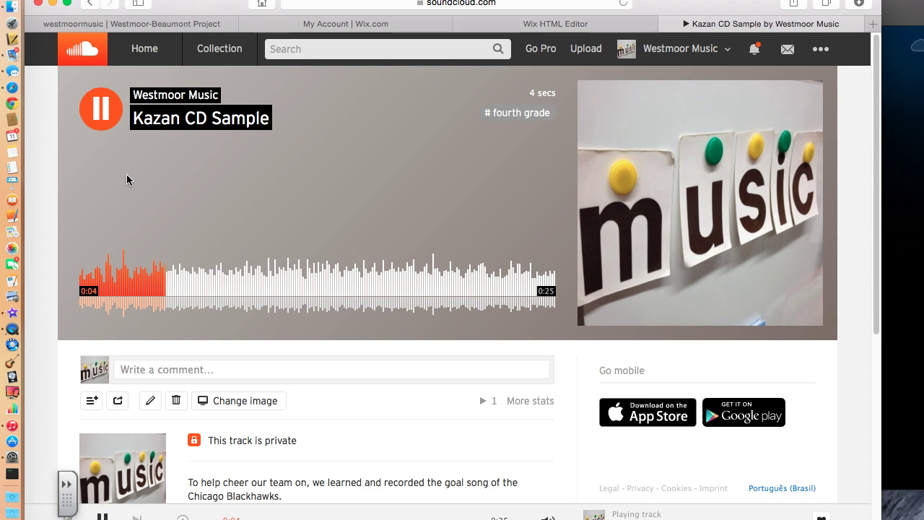
left_click(103, 116)
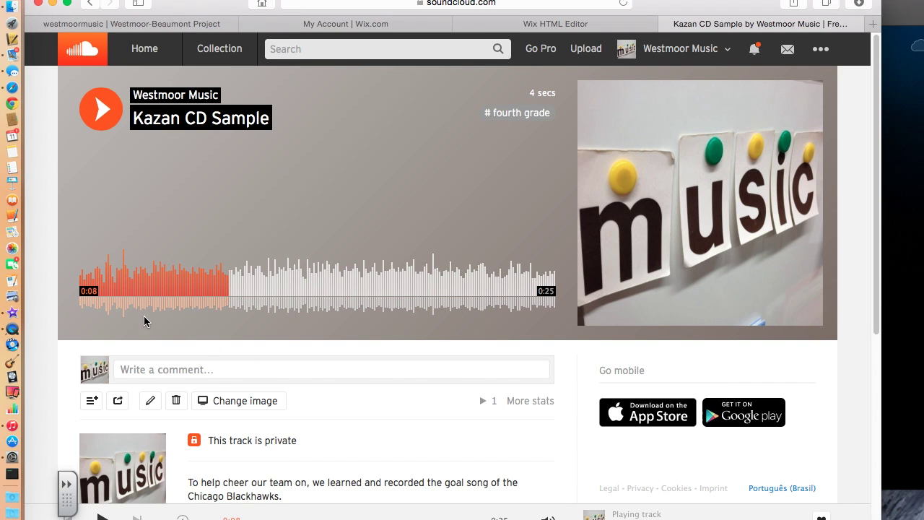
scroll(144, 322, "down", 3)
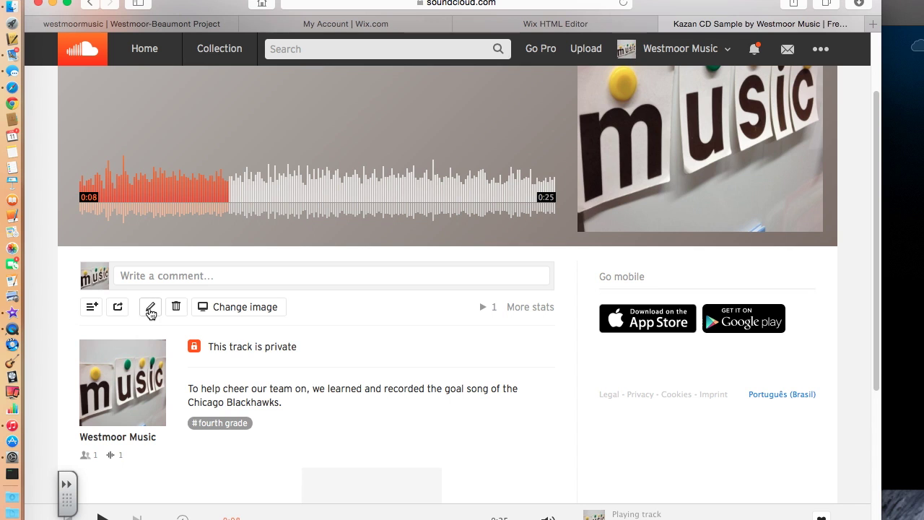
left_click(149, 309)
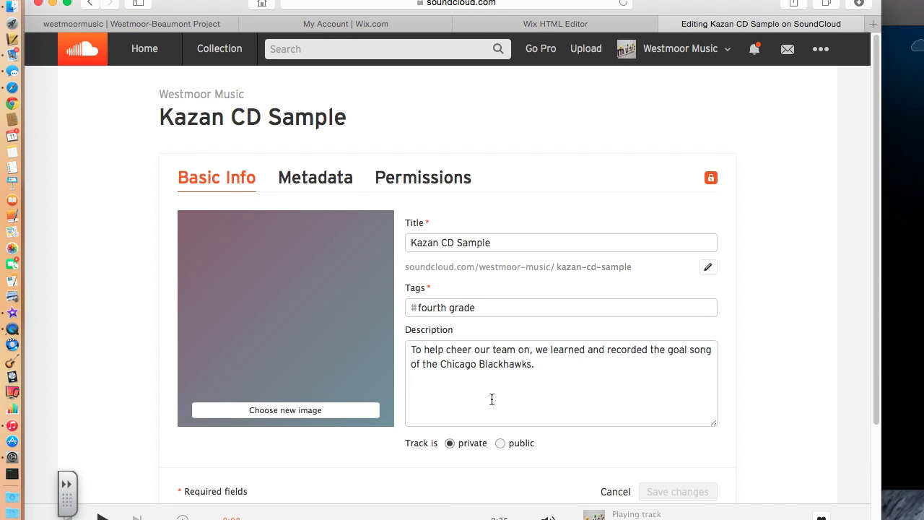
Move from the Metadata tab to the Permissions tab of the Kazan CD Sample edit form
scroll(491, 399, "down", 2)
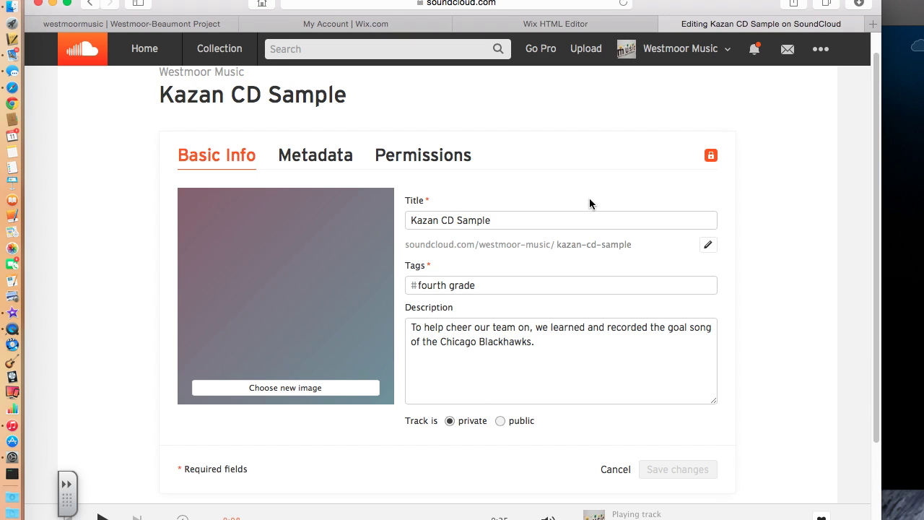
left_click(329, 159)
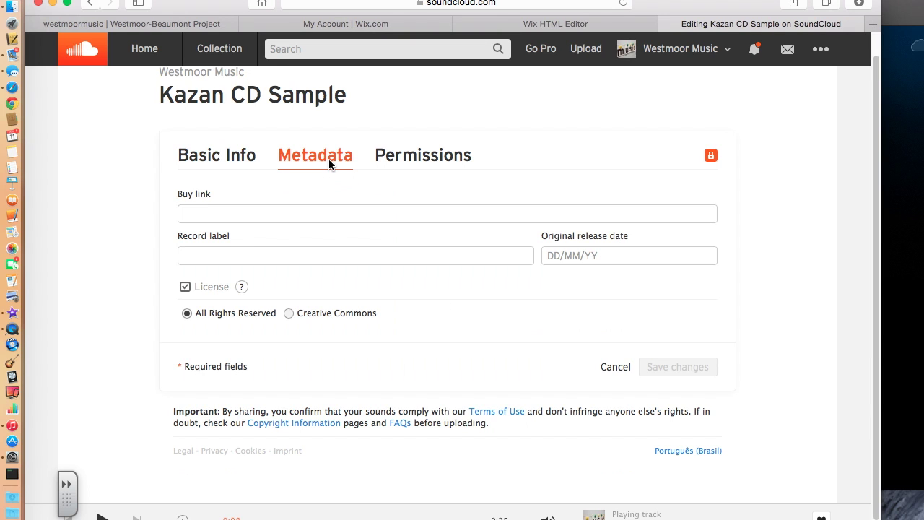
left_click(434, 159)
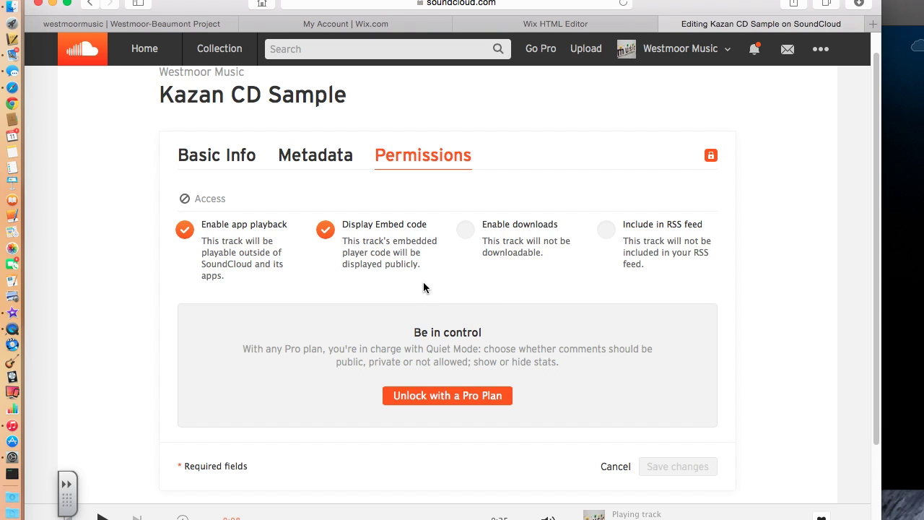
Turn off public embed code, keep app playback on, enable downloads, and save the permission changes
left_click(326, 231)
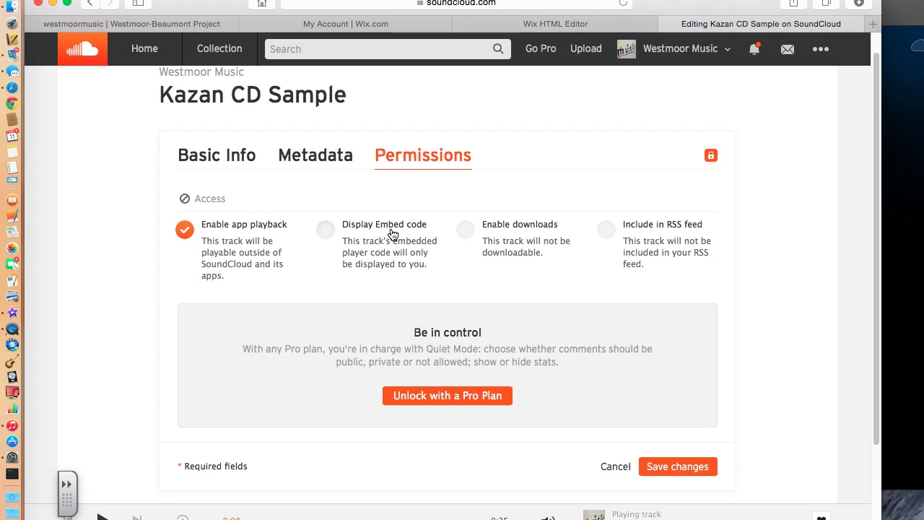
left_click(190, 231)
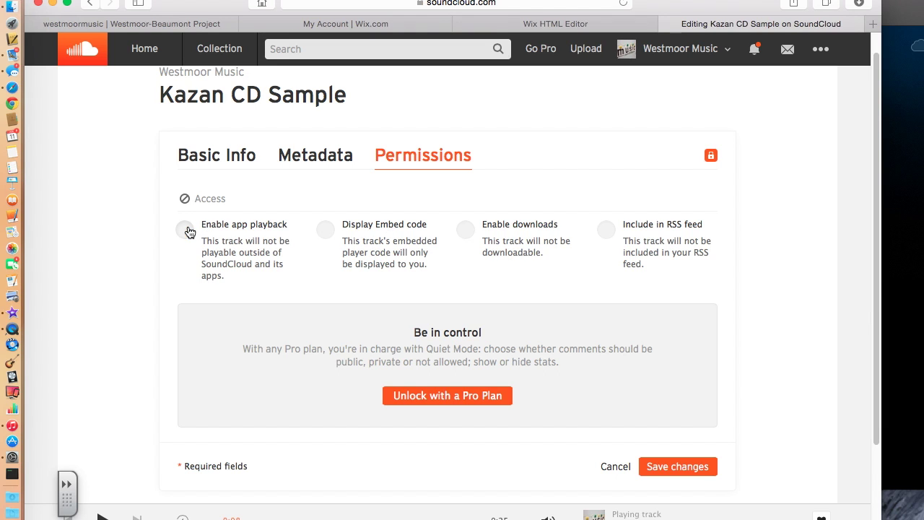
left_click(189, 231)
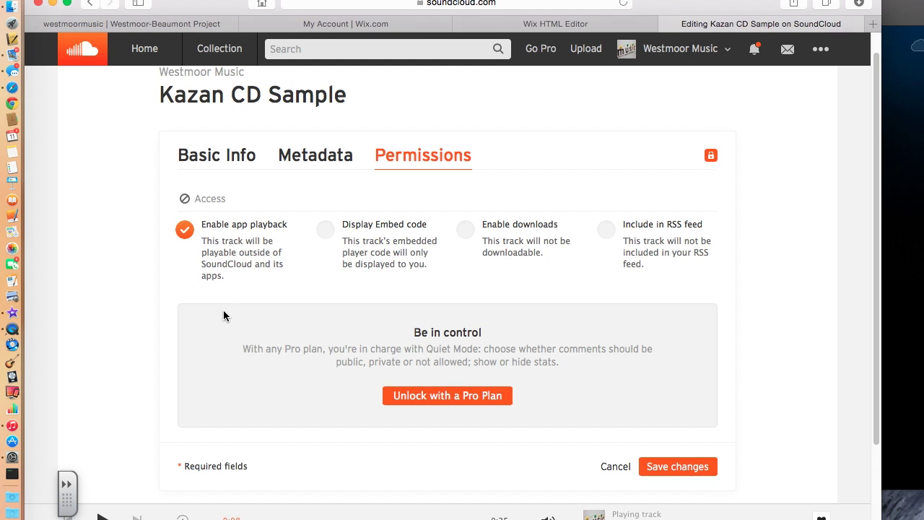
left_click(467, 232)
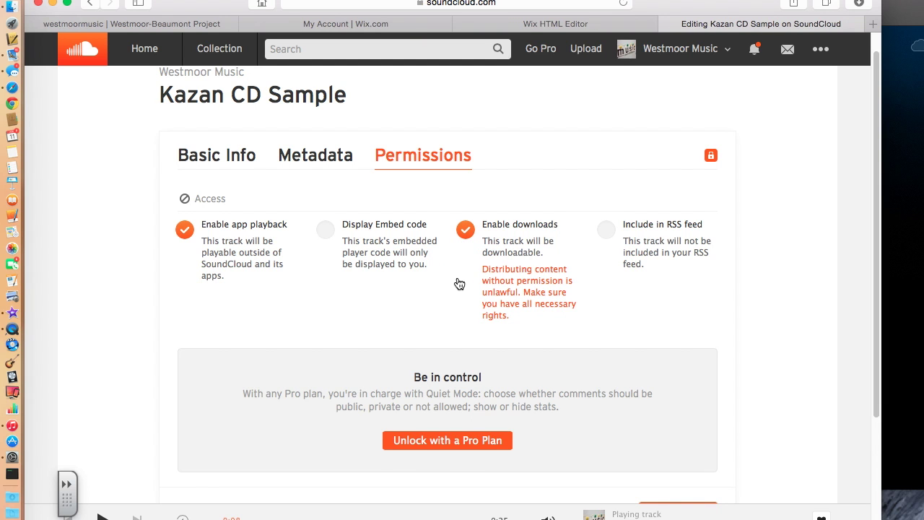
scroll(459, 283, "down", 3)
scroll(459, 283, "up", 2)
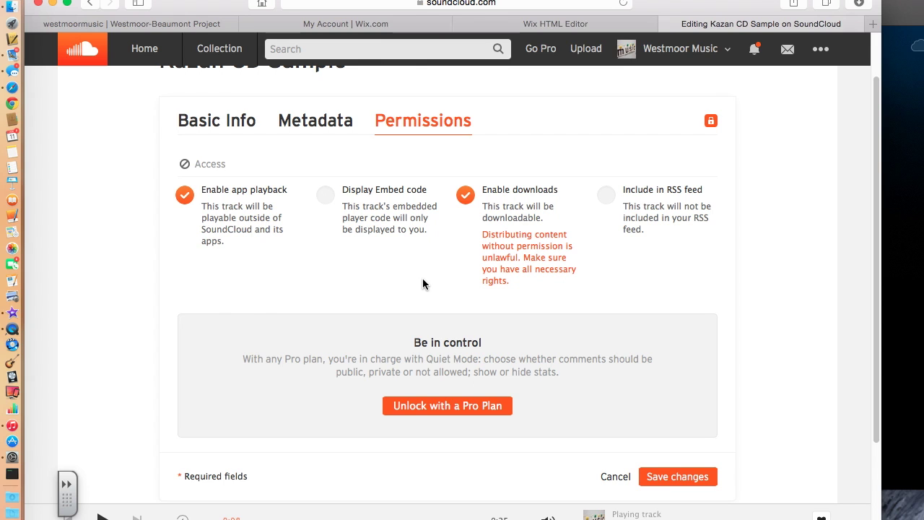
scroll(422, 283, "down", 2)
scroll(422, 284, "up", 2)
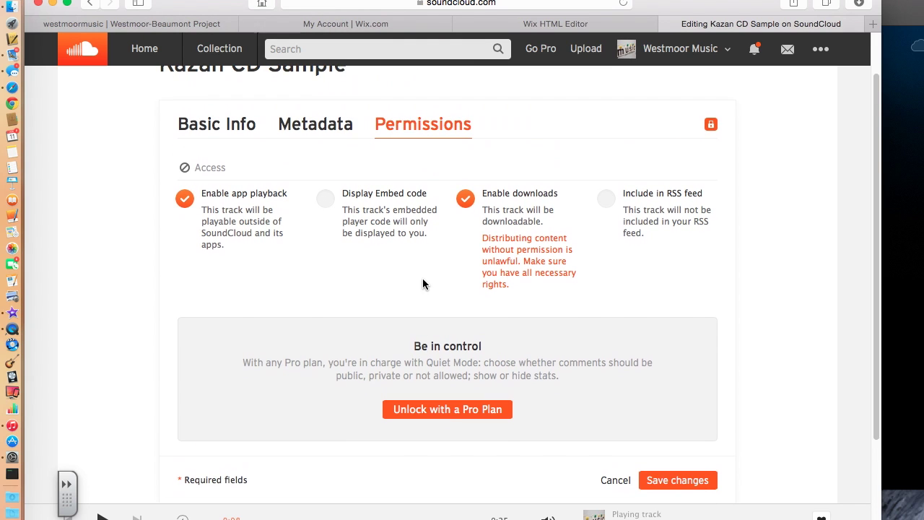
left_click(670, 481)
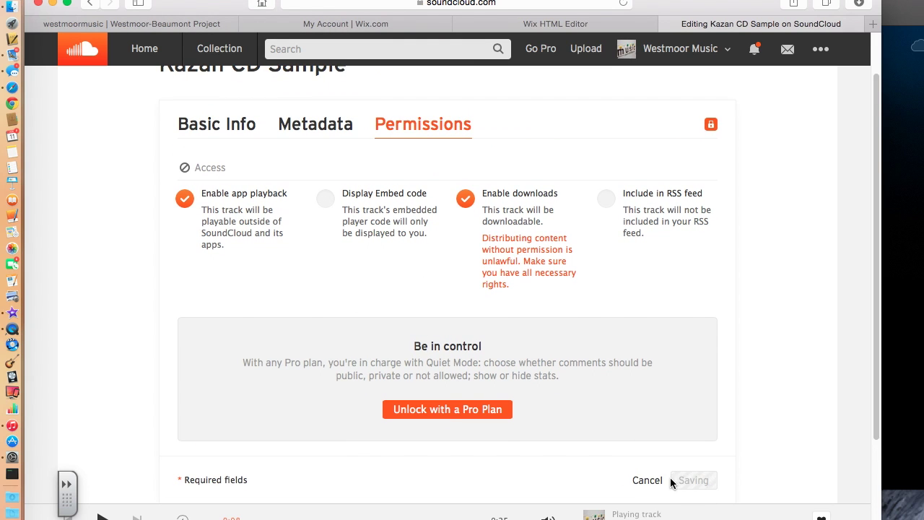
scroll(494, 375, "up", 3)
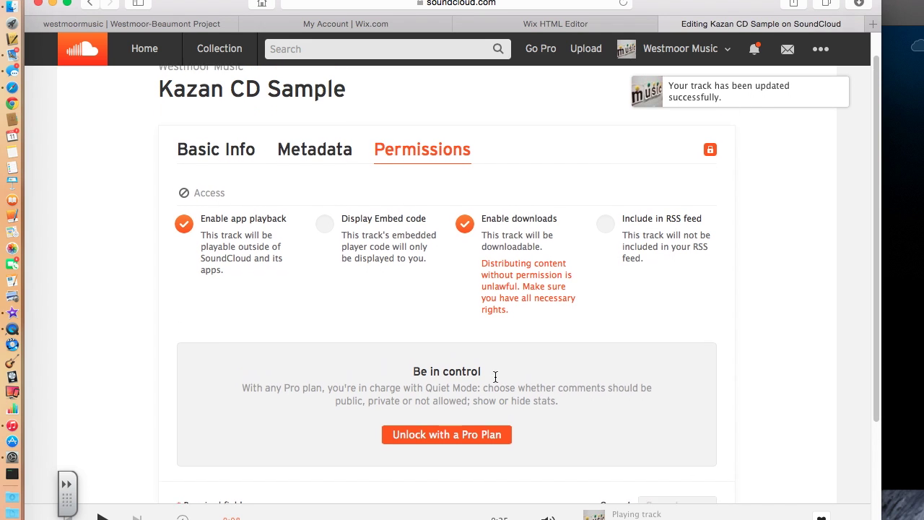
left_click(233, 177)
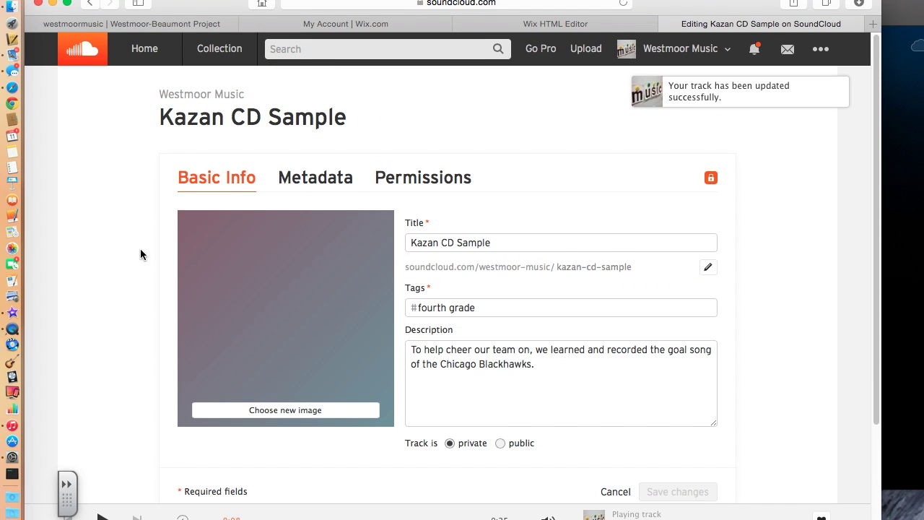
Copy the Kazan CD Sample iframe embed code from the Share dialog's Embed tab
scroll(236, 341, "down", 3)
scroll(237, 341, "up", 4)
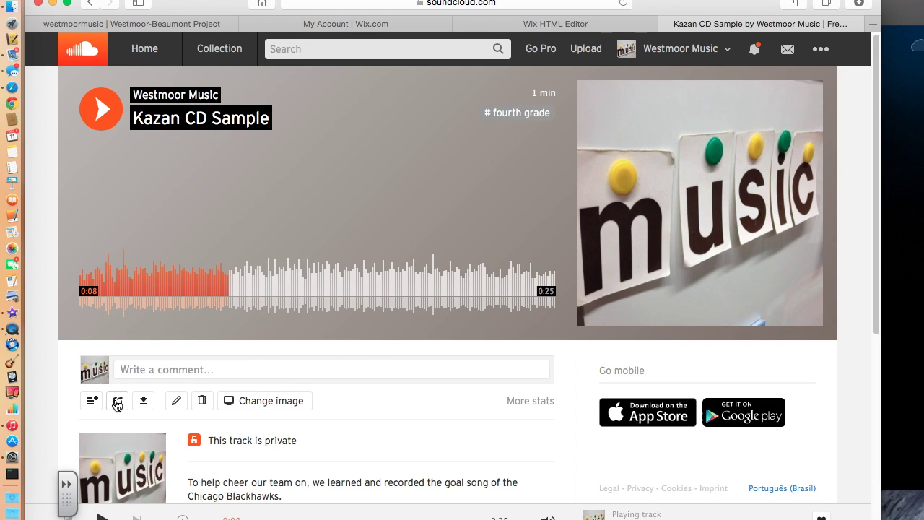
left_click(117, 402)
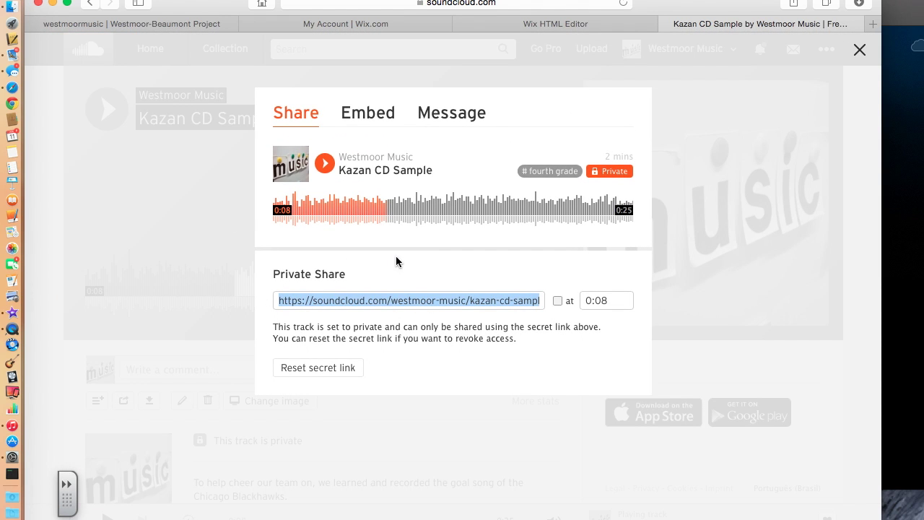
left_click(378, 114)
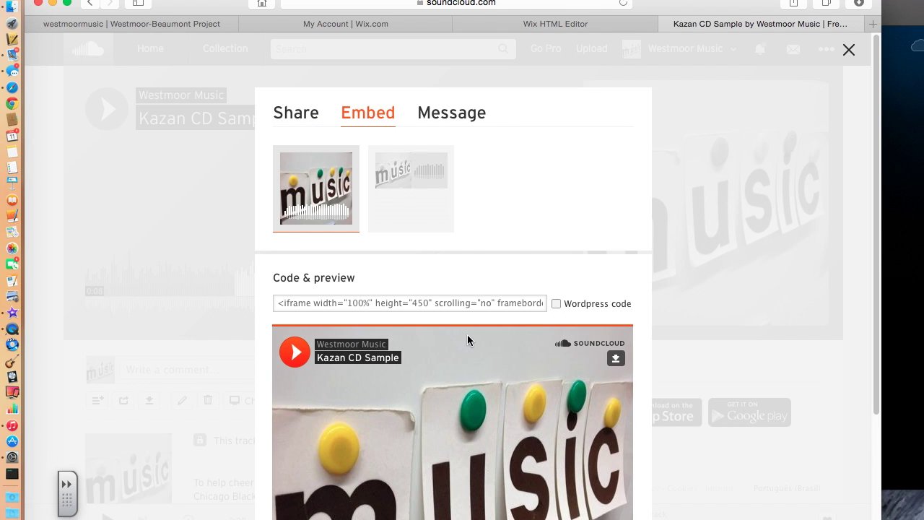
scroll(470, 354, "down", 4)
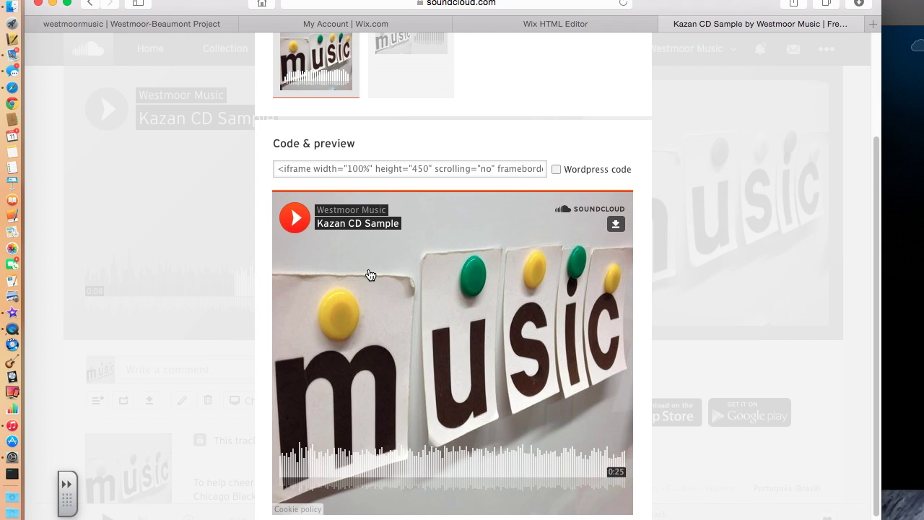
left_click(387, 167)
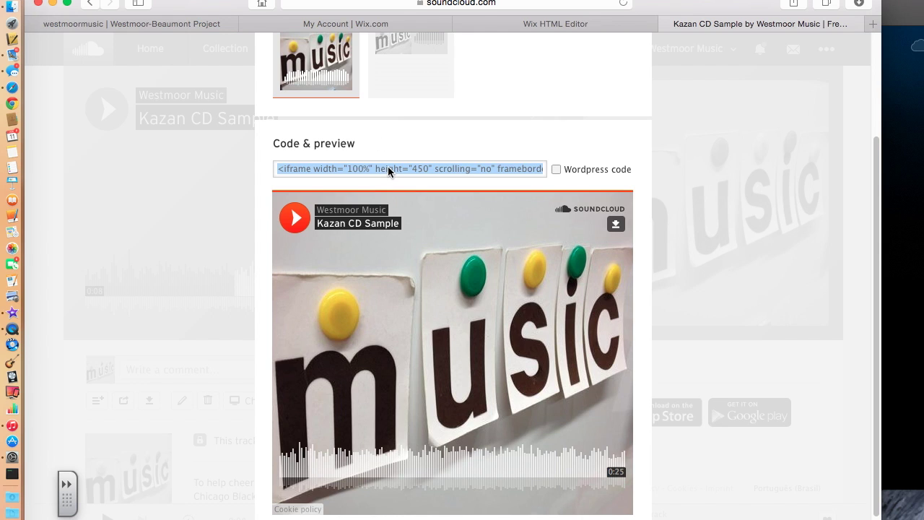
scroll(396, 157, "up", 4)
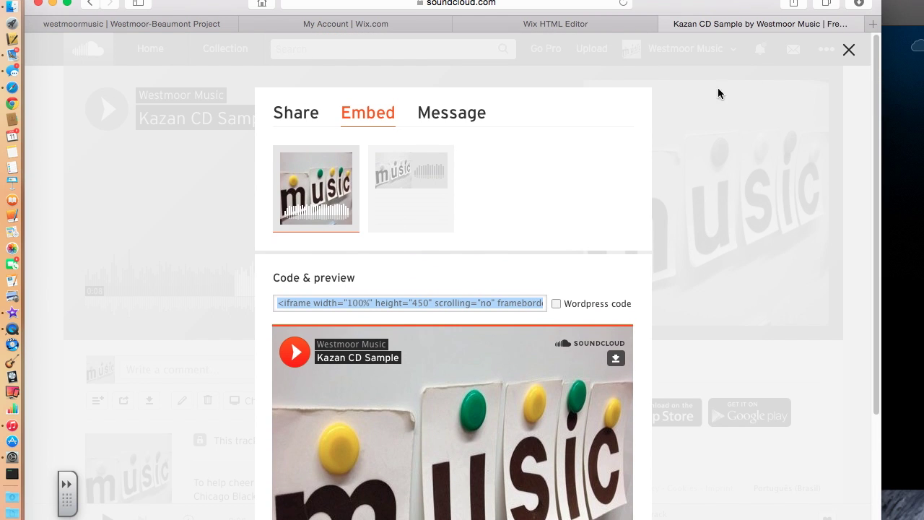
left_click(849, 50)
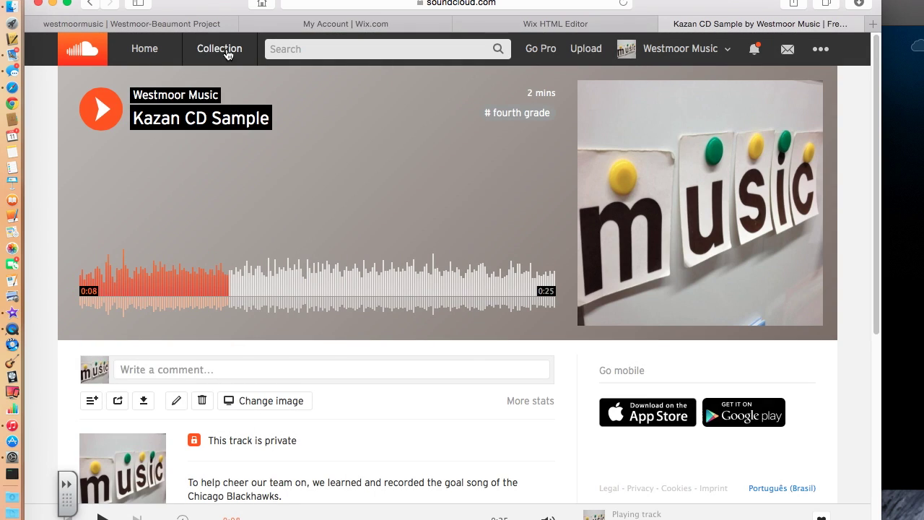
Open westmoormusic in the Wix editor, switch to the 4TH GRADE page, and scroll to School Daze
left_click(359, 25)
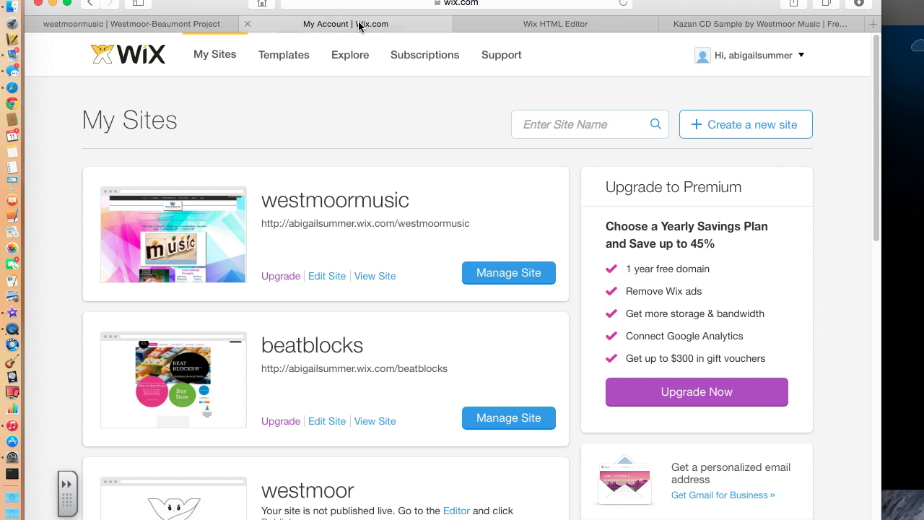
left_click(323, 277)
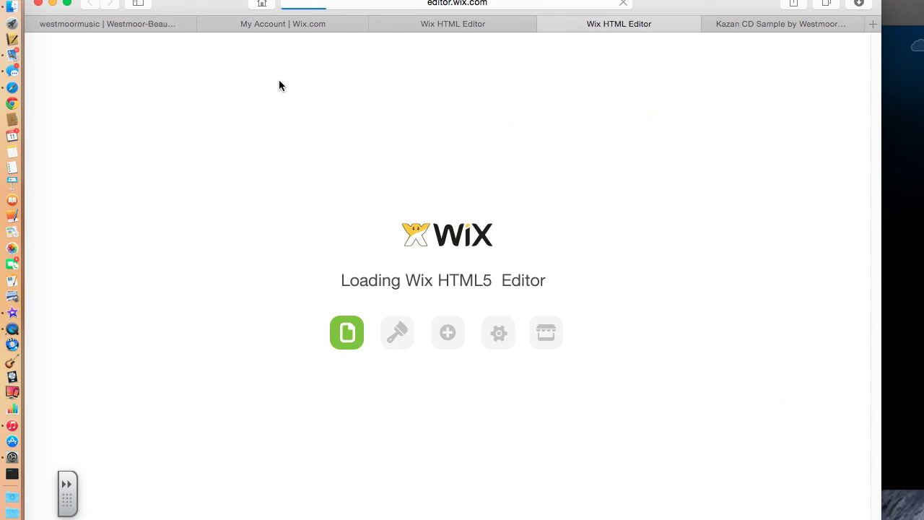
left_click(457, 25)
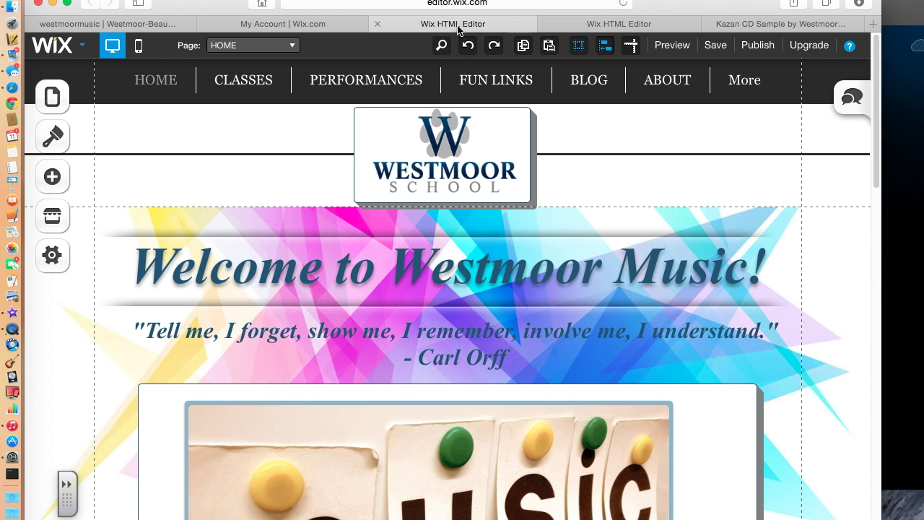
left_click(288, 47)
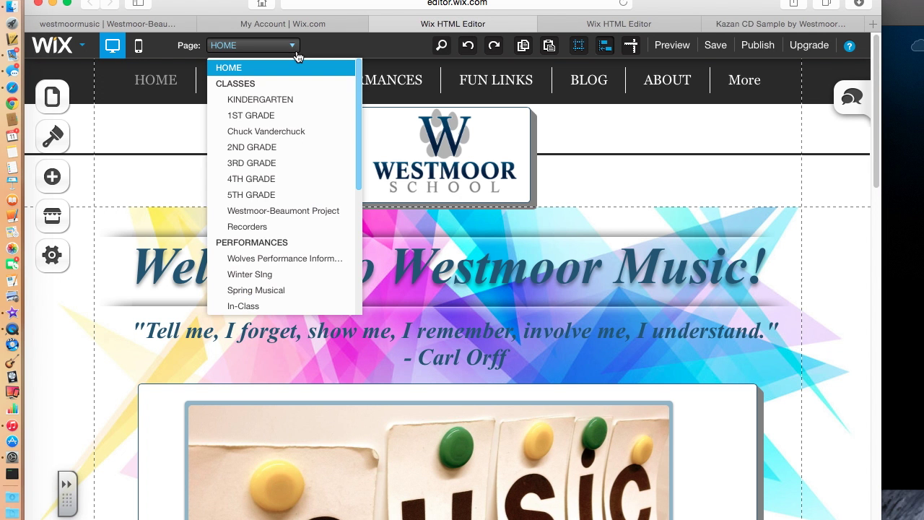
left_click(254, 179)
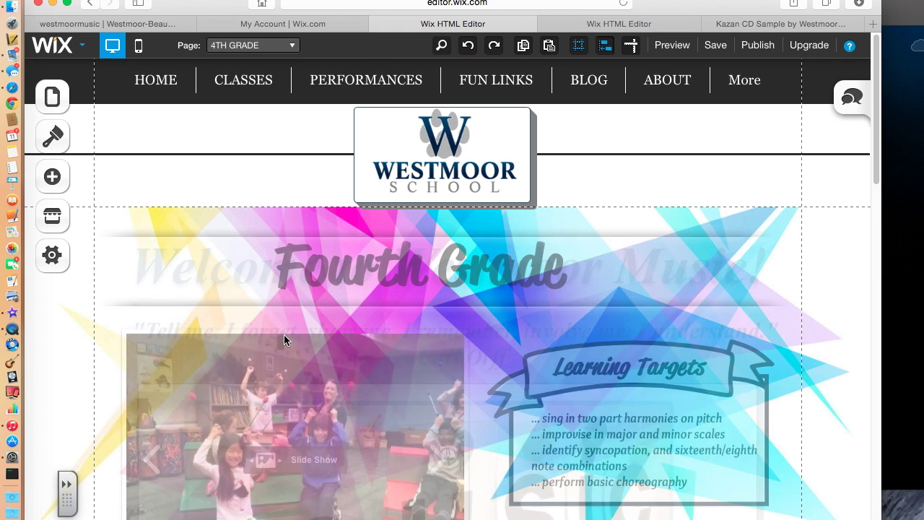
scroll(376, 375, "down", 4)
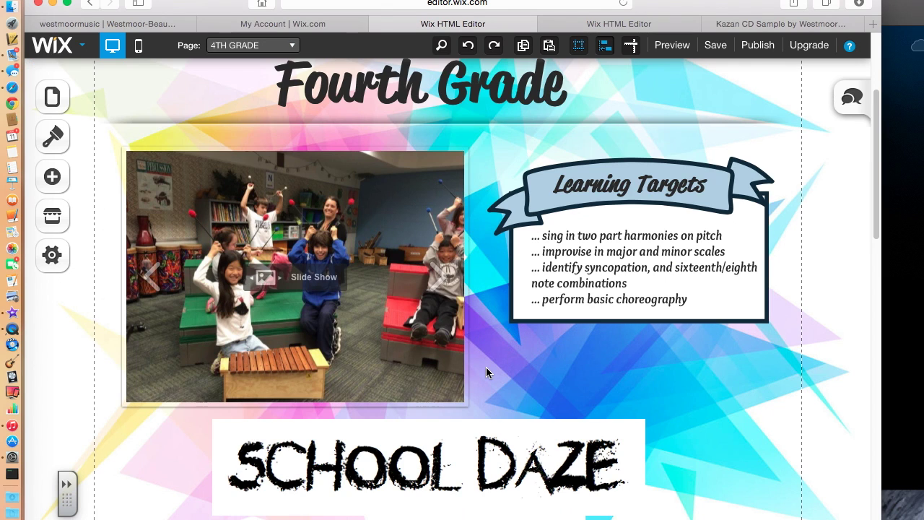
scroll(486, 373, "down", 5)
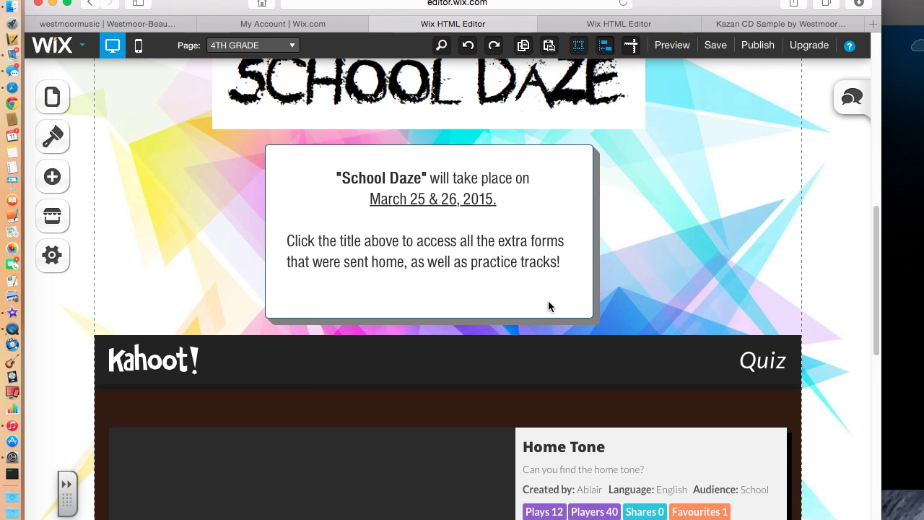
Delete the School Daze text box and header image, and move the white box higher
left_click(468, 262)
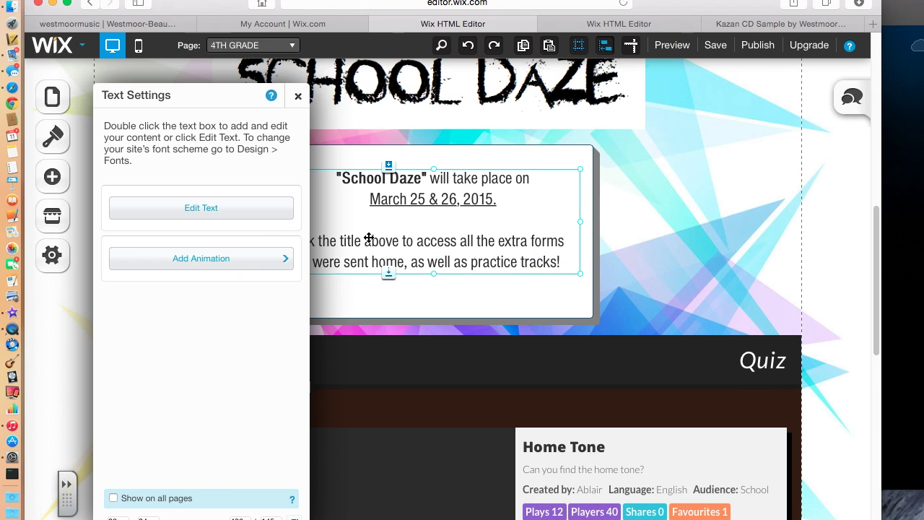
key("Delete")
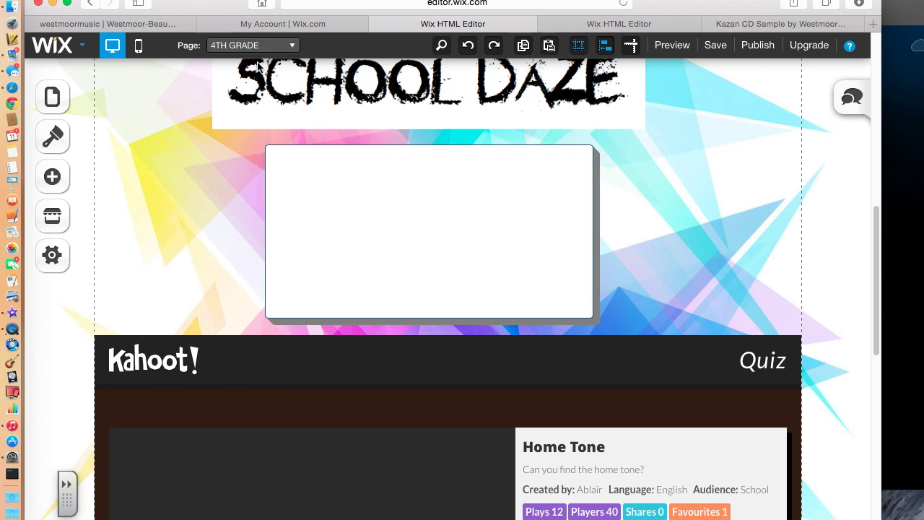
left_click(279, 113)
key("Delete")
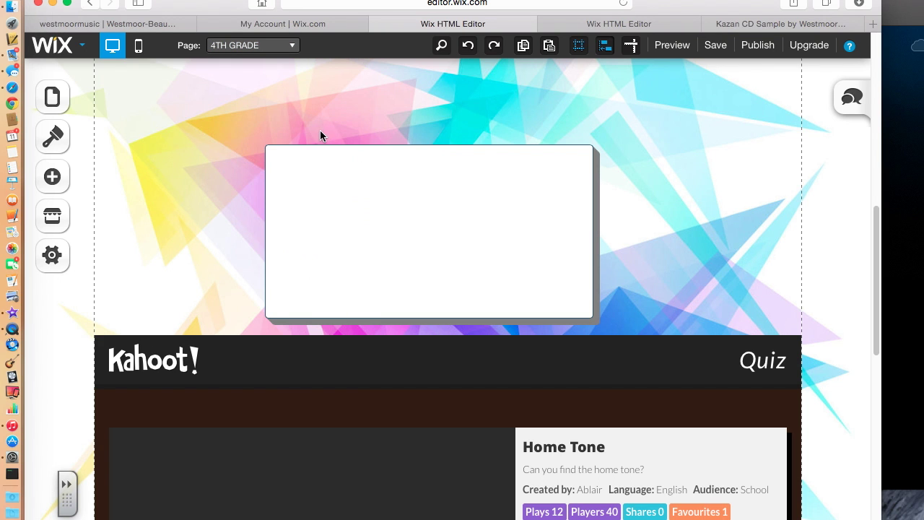
left_click(335, 169)
left_click_drag(340, 169, 349, 106)
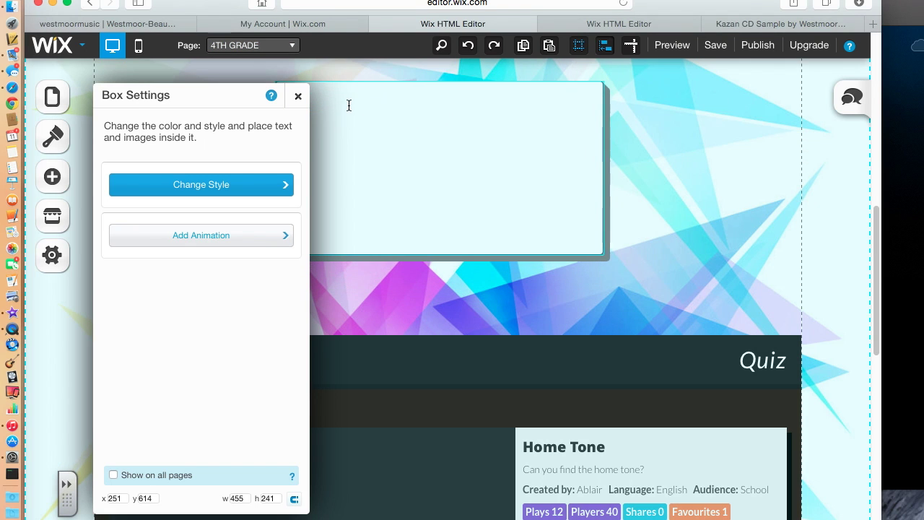
Add a SoundCloud Audio player and load the pasted Kazan CD Sample embed code
left_click(46, 180)
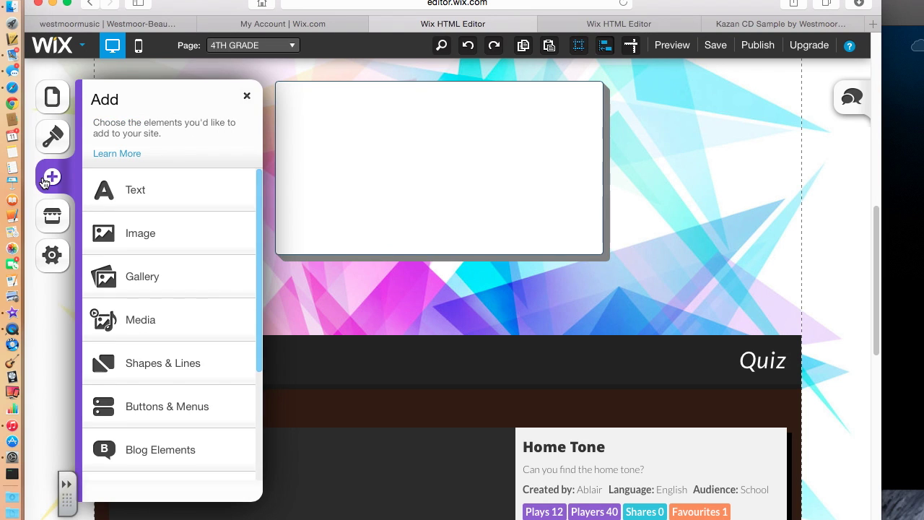
left_click(145, 324)
left_click(165, 252)
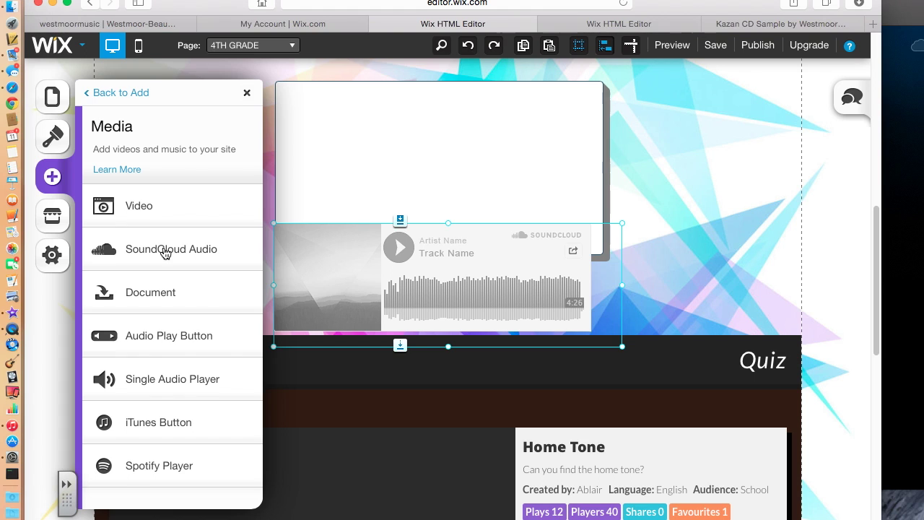
left_click(351, 254)
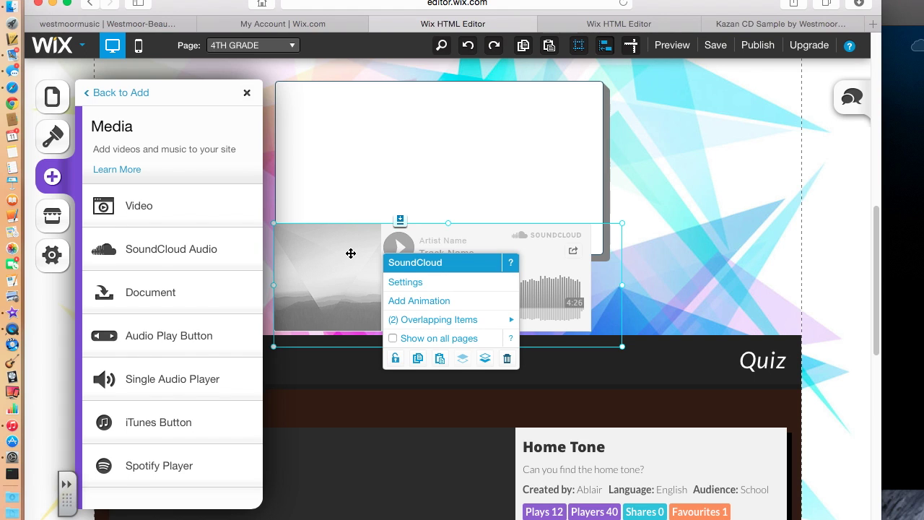
left_click(407, 283)
left_click(207, 200)
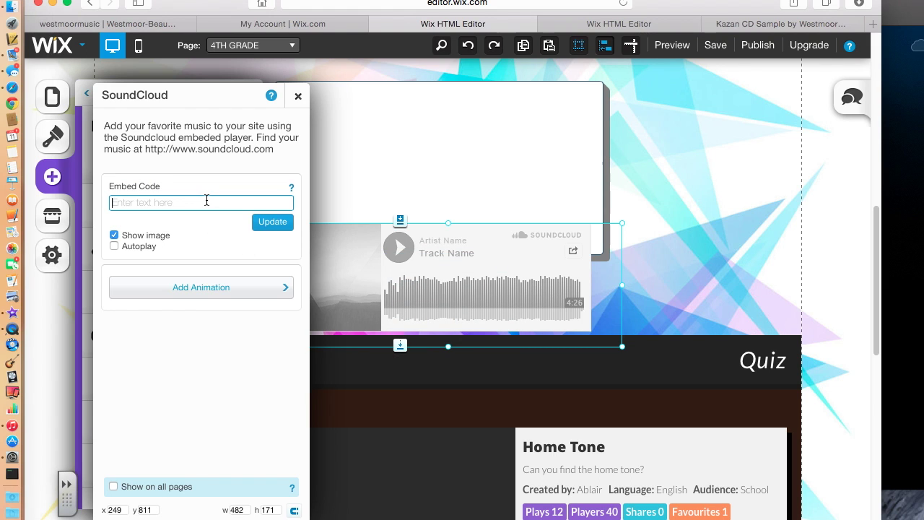
key("super+v")
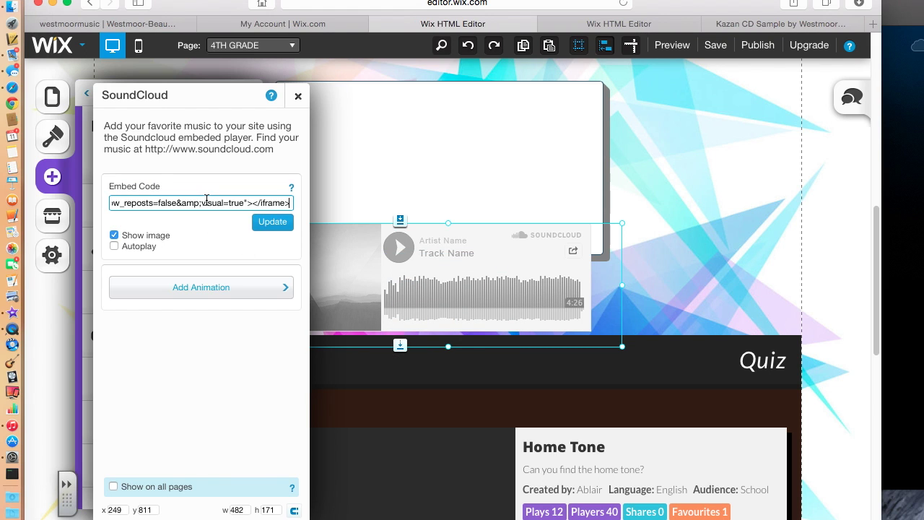
left_click(272, 222)
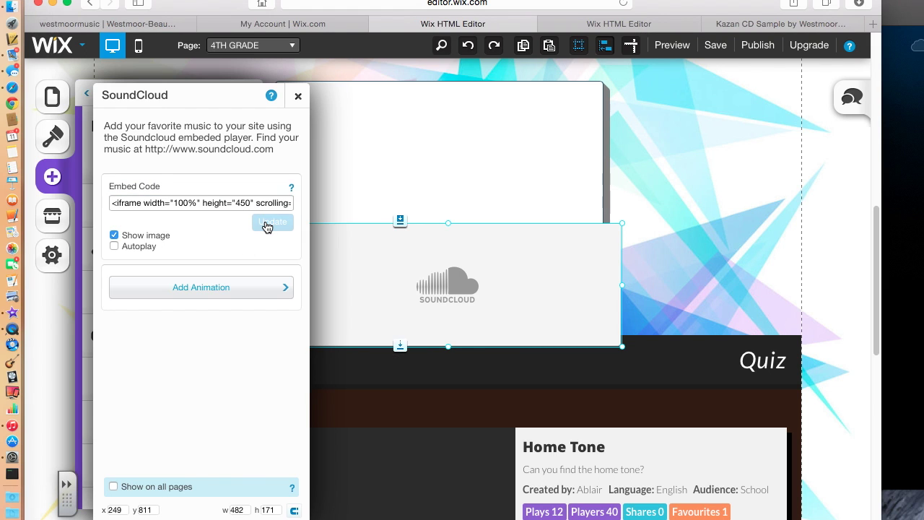
Attach the SoundCloud player to the white box, widen the box rightward, and reposition the player
left_click(297, 95)
left_click(248, 100)
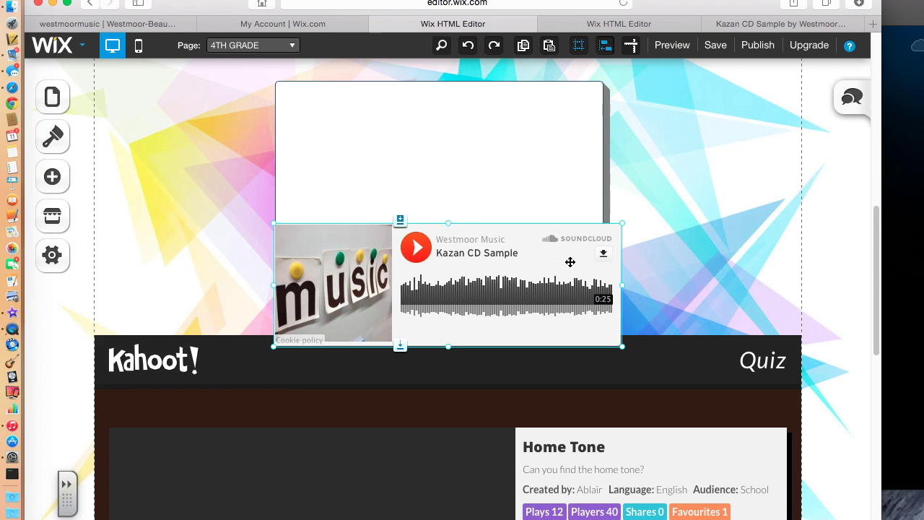
left_click_drag(402, 252, 396, 148)
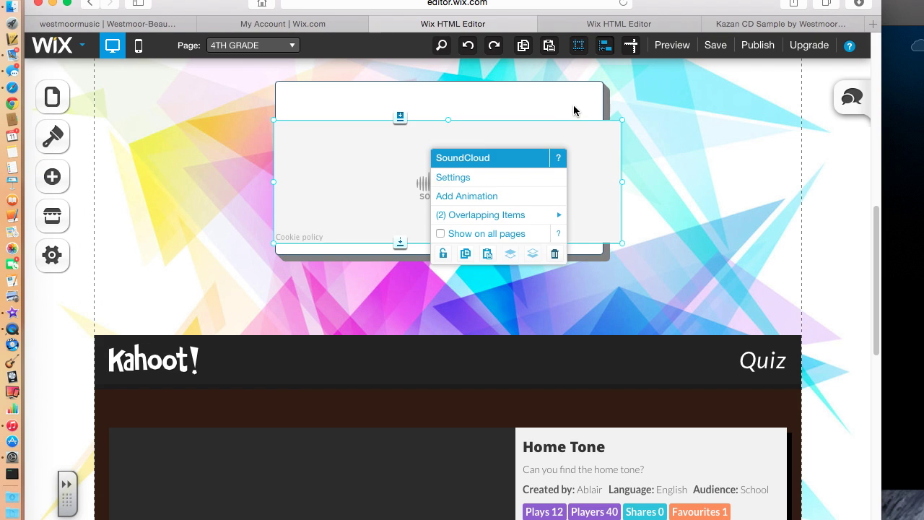
left_click(577, 112)
left_click_drag(605, 257, 701, 255)
left_click(505, 179)
left_click_drag(505, 179, 546, 165)
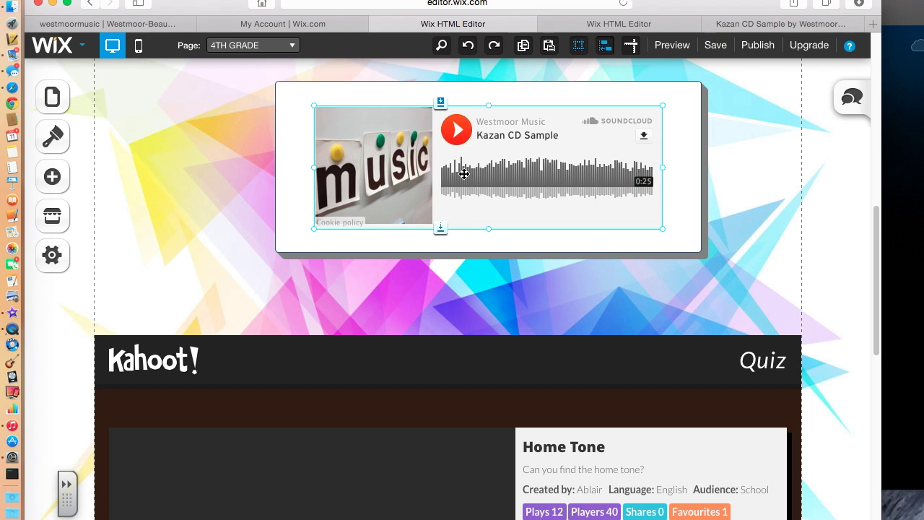
Save the Wix site draft and preview the Fourth Grade page
left_click(716, 44)
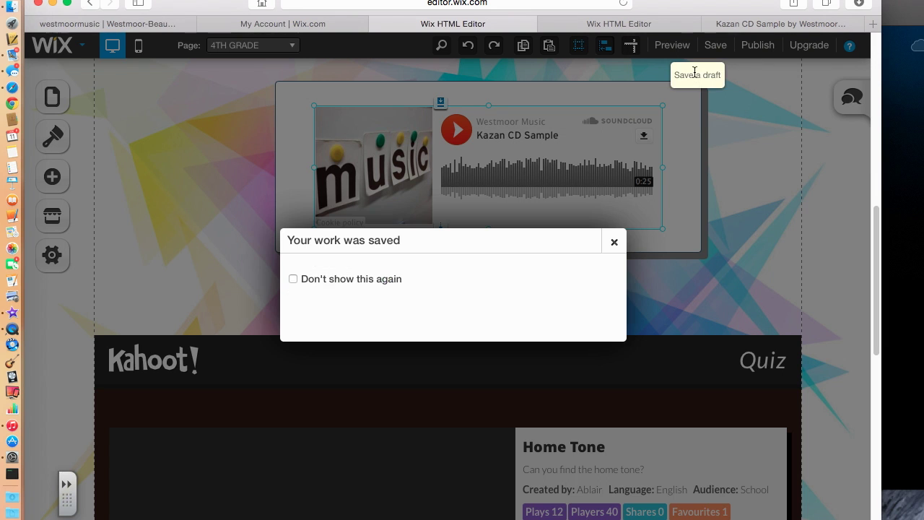
left_click(603, 341)
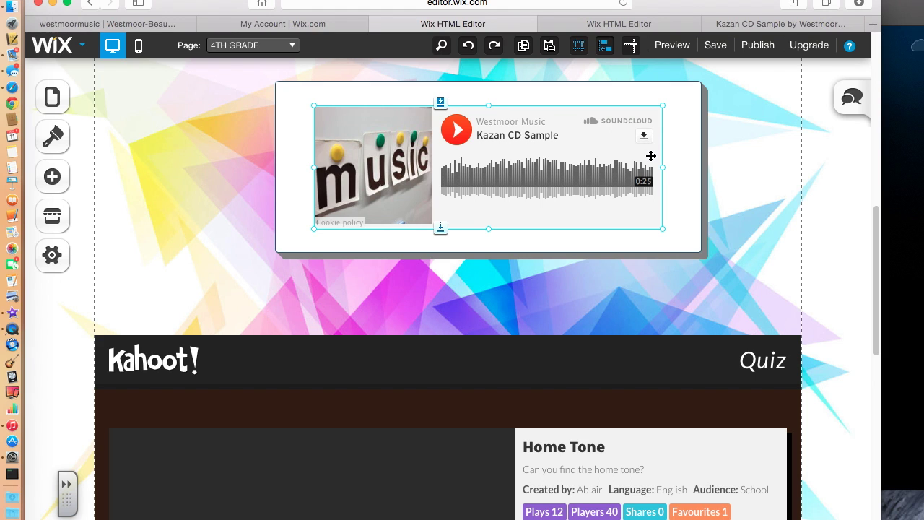
left_click(694, 149)
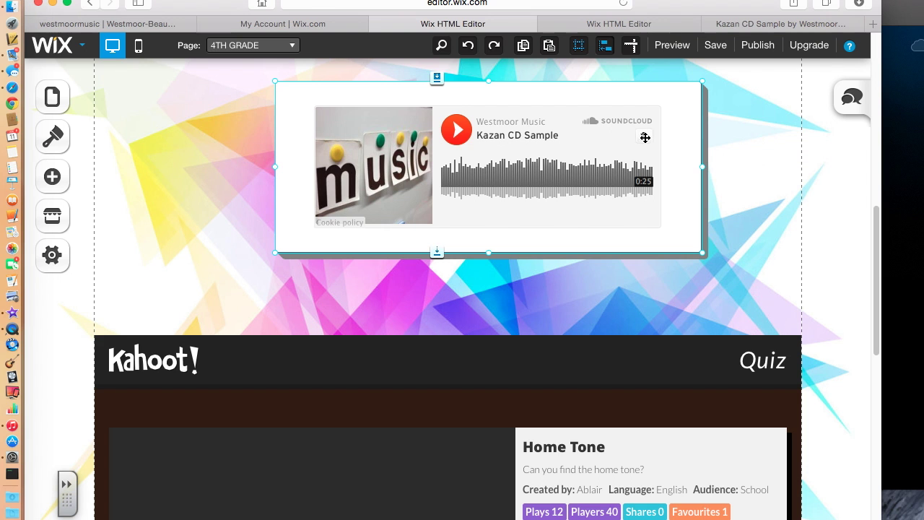
left_click(660, 44)
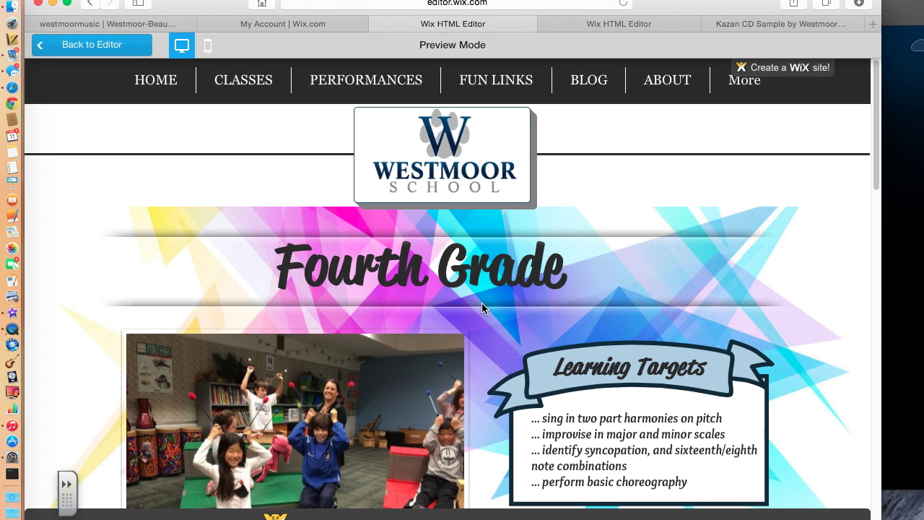
Review the Fourth Grade preview and the live Composition Samples players, then return to the SoundCloud track
scroll(504, 325, "down", 5)
scroll(504, 325, "down", 8)
scroll(504, 325, "up", 7)
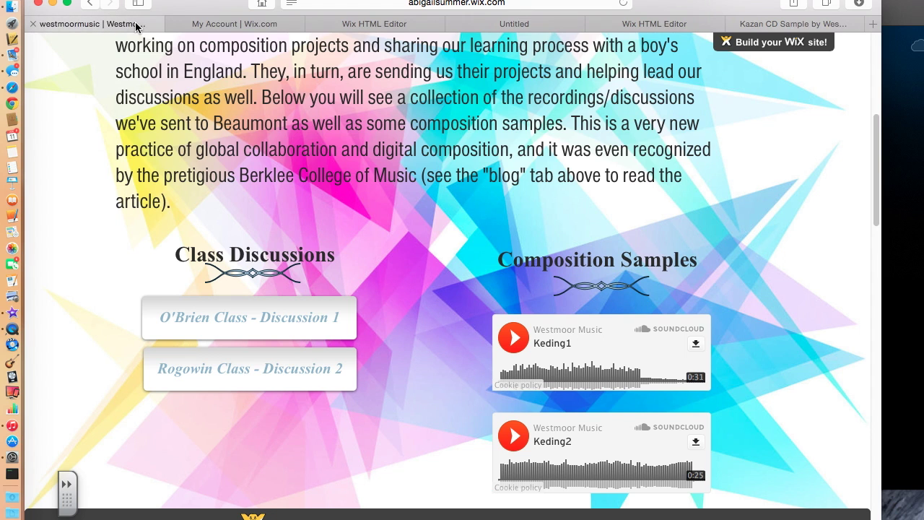
scroll(378, 306, "up", 5)
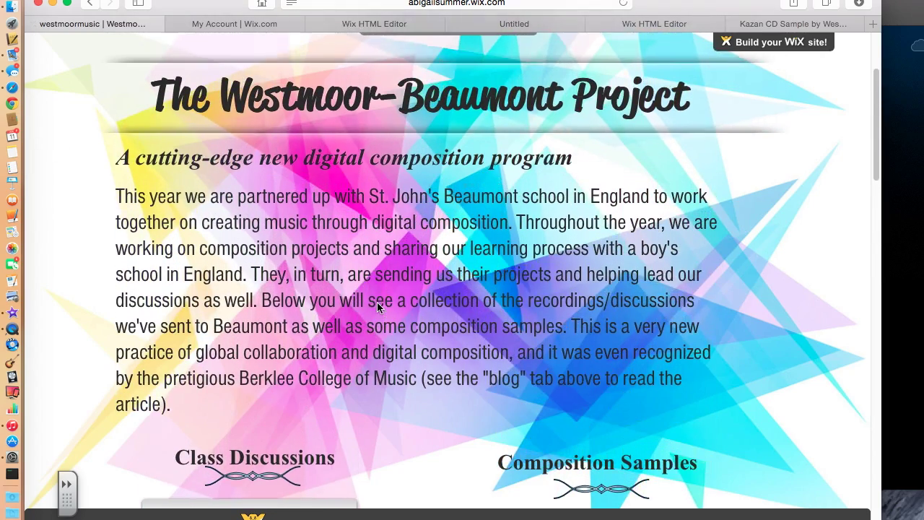
scroll(378, 304, "down", 2)
scroll(378, 303, "down", 8)
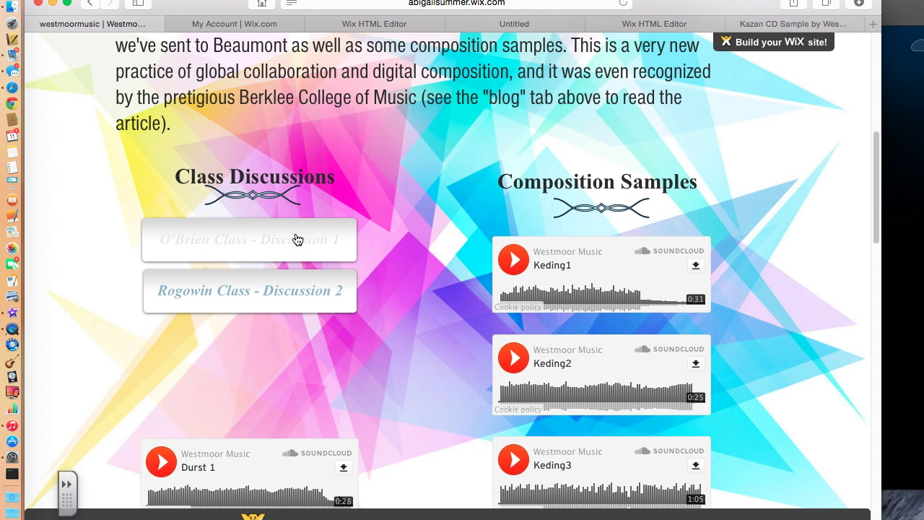
scroll(426, 386, "down", 4)
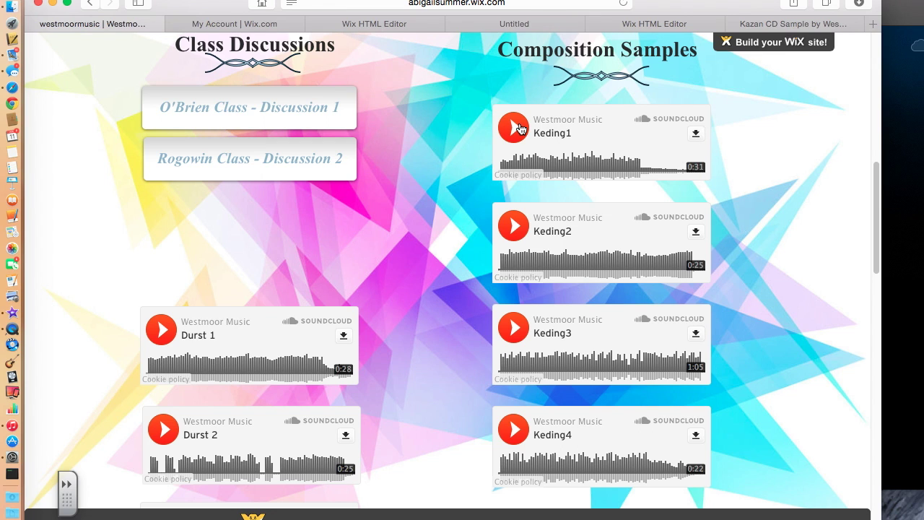
left_click(800, 25)
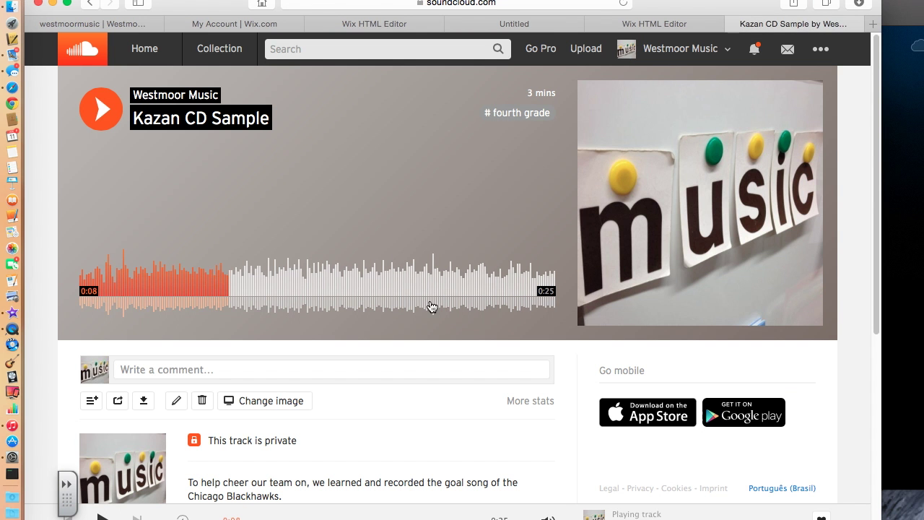
Post a 0:08 comment on Kazan CD Sample: 'we are all playing together! It sounds great!' plus a class sign-off
scroll(431, 308, "down", 4)
scroll(431, 308, "up", 2)
scroll(431, 308, "up", 2)
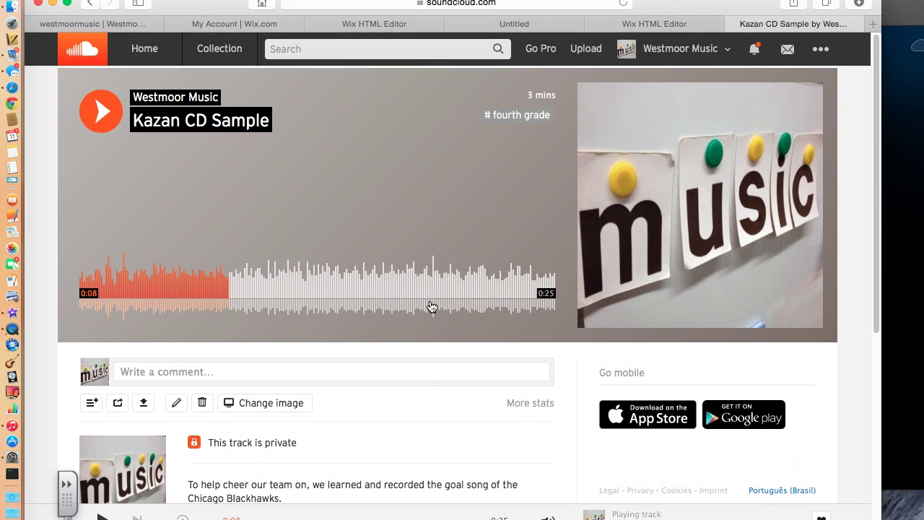
left_click(204, 370)
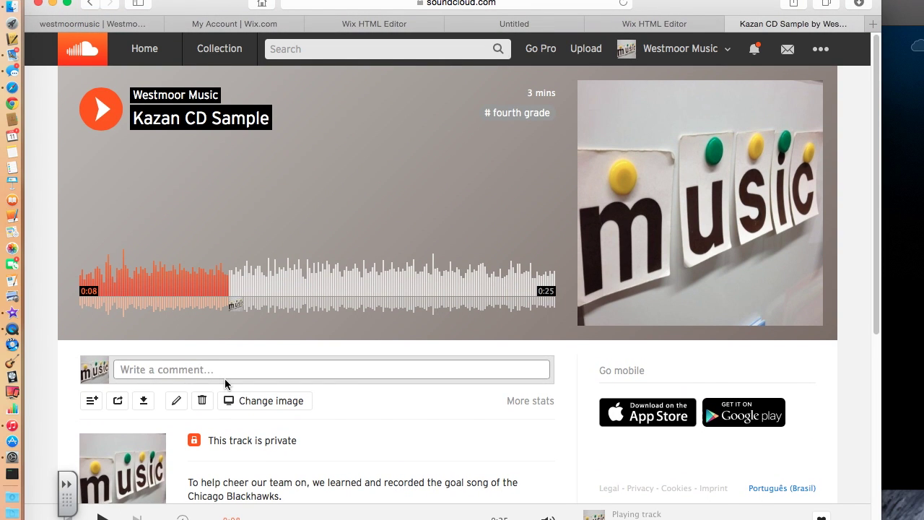
type("we are all playing tog")
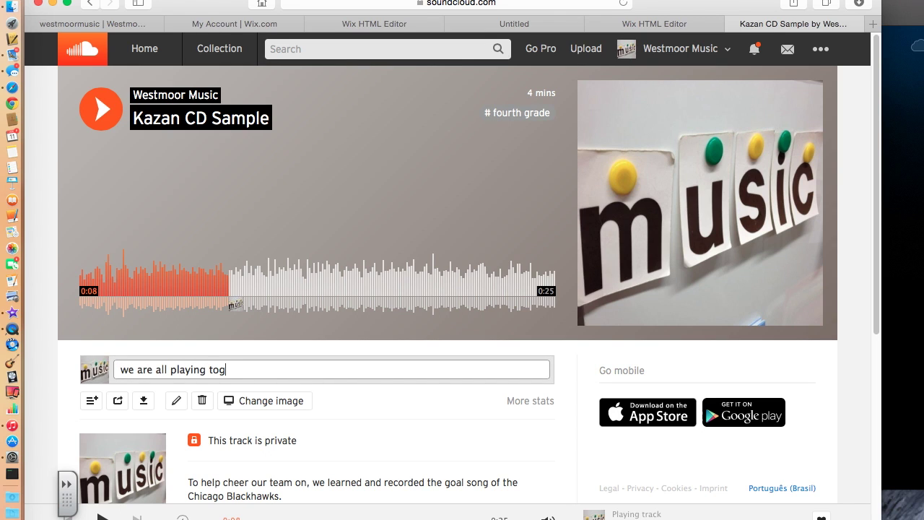
type("ether! It sounds great! –")
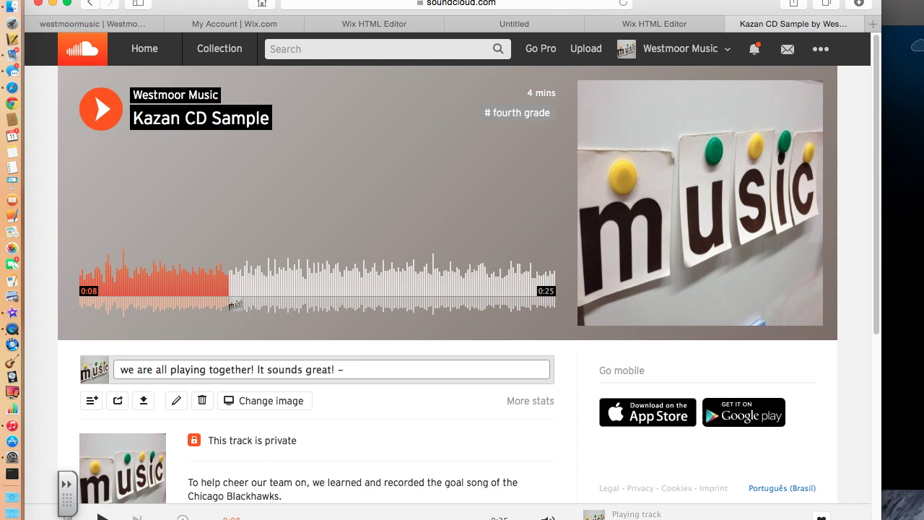
type(" Durst class")
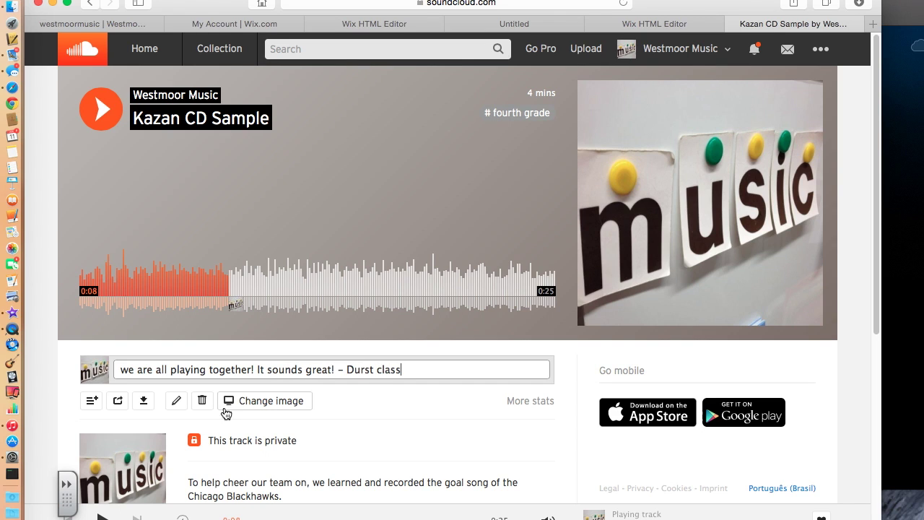
key("Return")
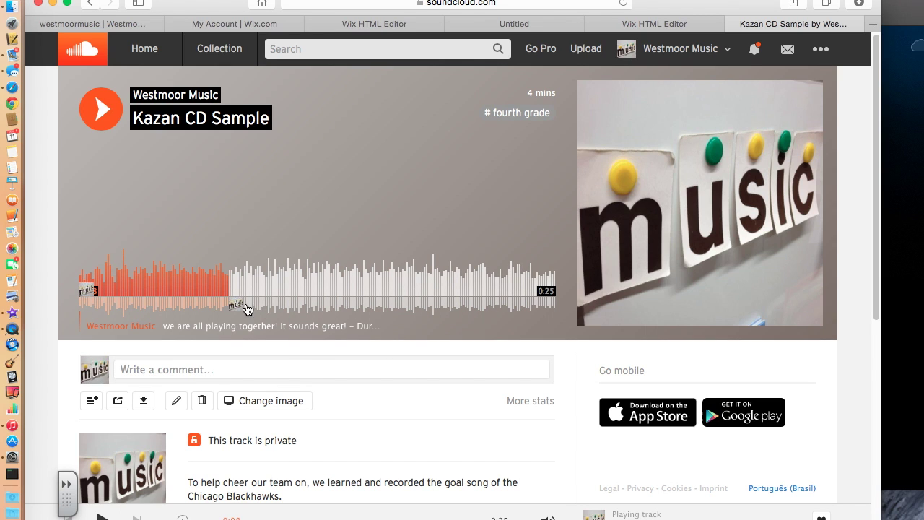
scroll(234, 287, "down", 1)
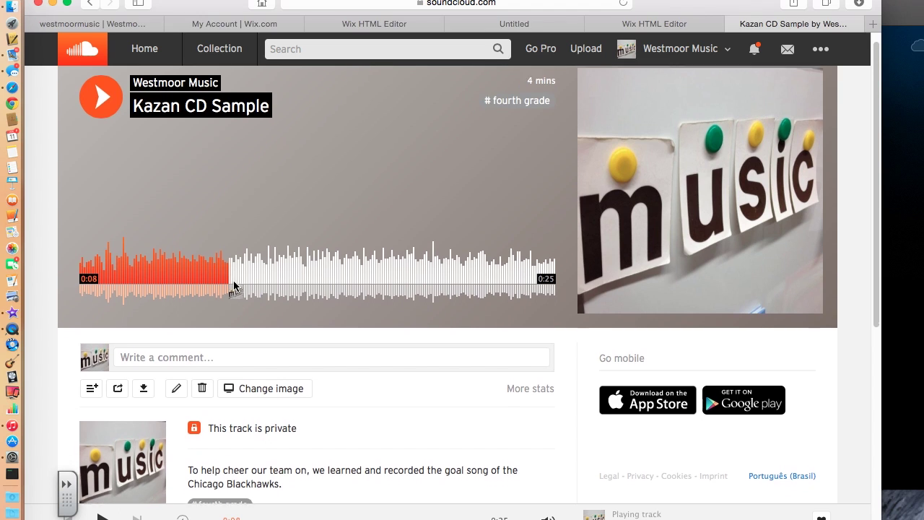
scroll(233, 287, "down", 3)
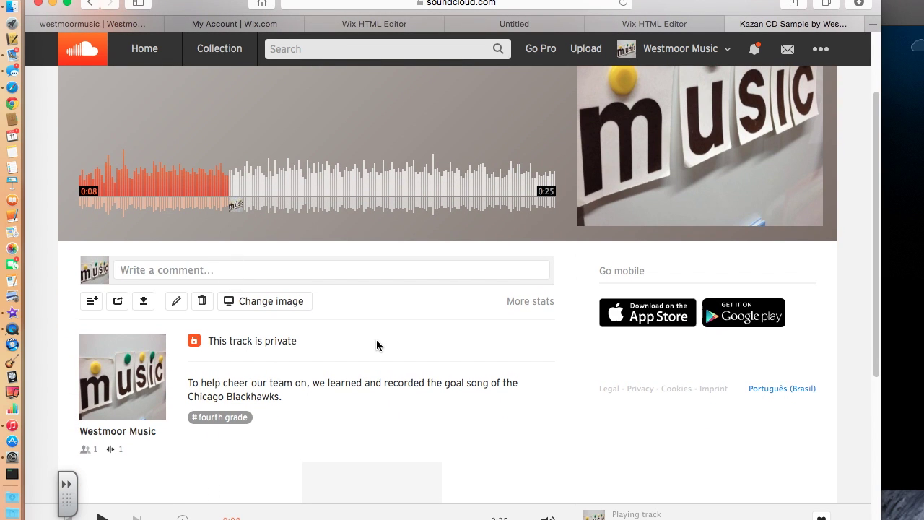
scroll(376, 345, "up", 3)
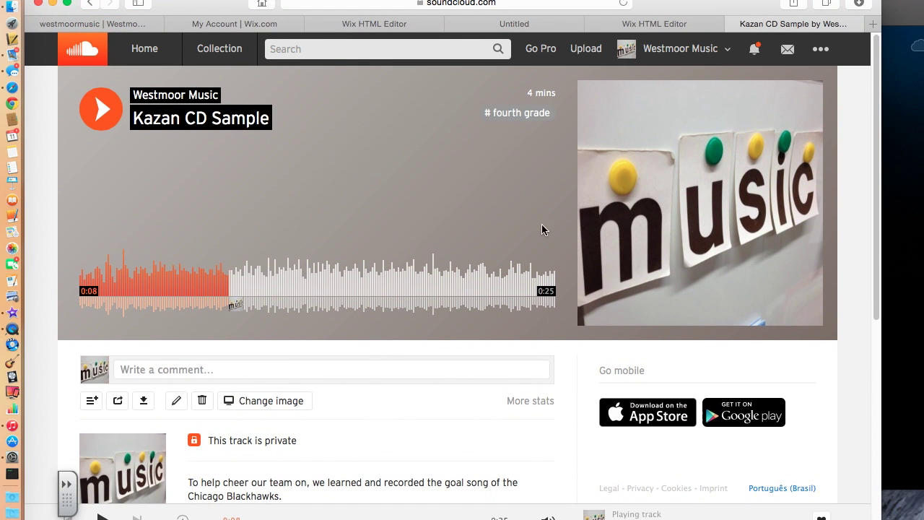